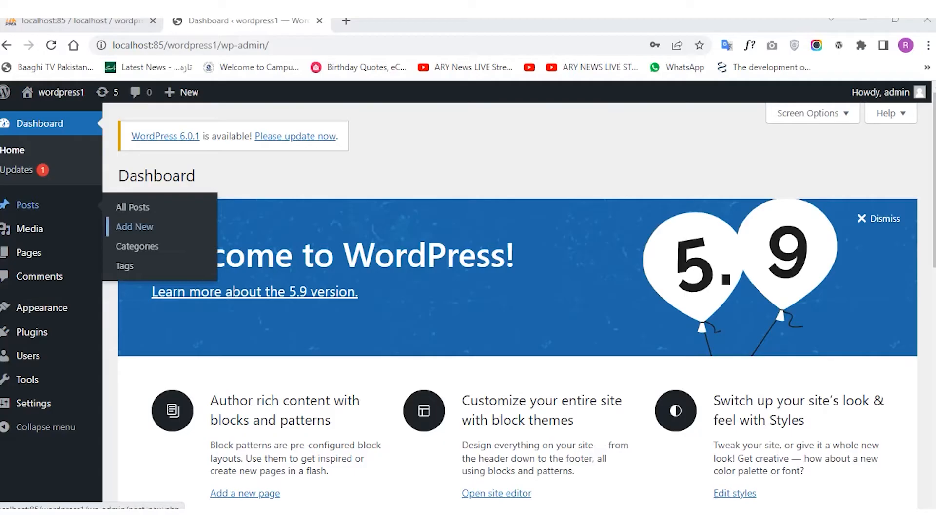
# Start a new post, look at the blocks available for its content, and return to the posts list.
pyautogui.click(134, 226)
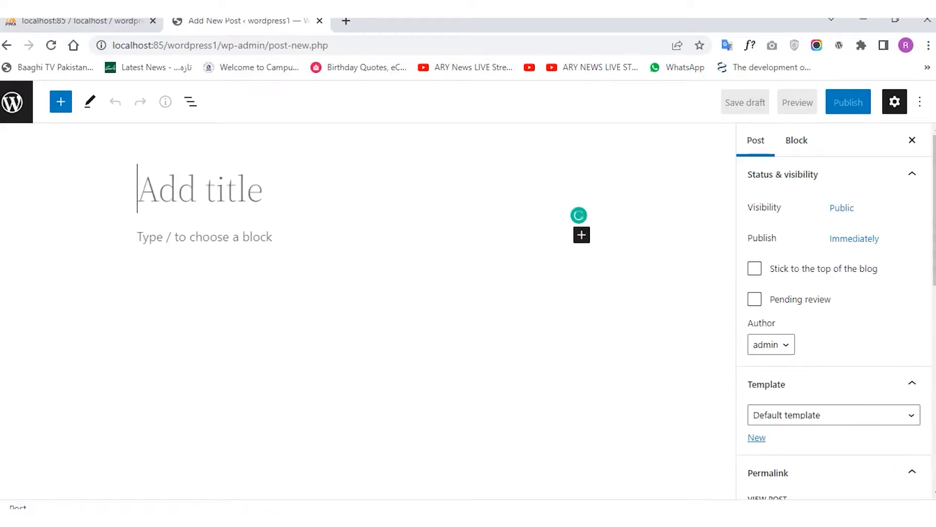
pyautogui.click(171, 236)
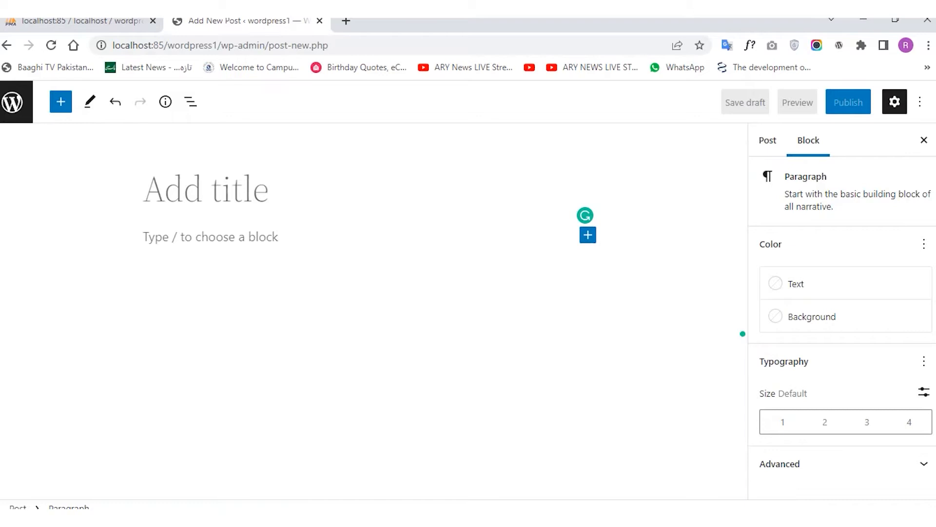
pyautogui.click(587, 234)
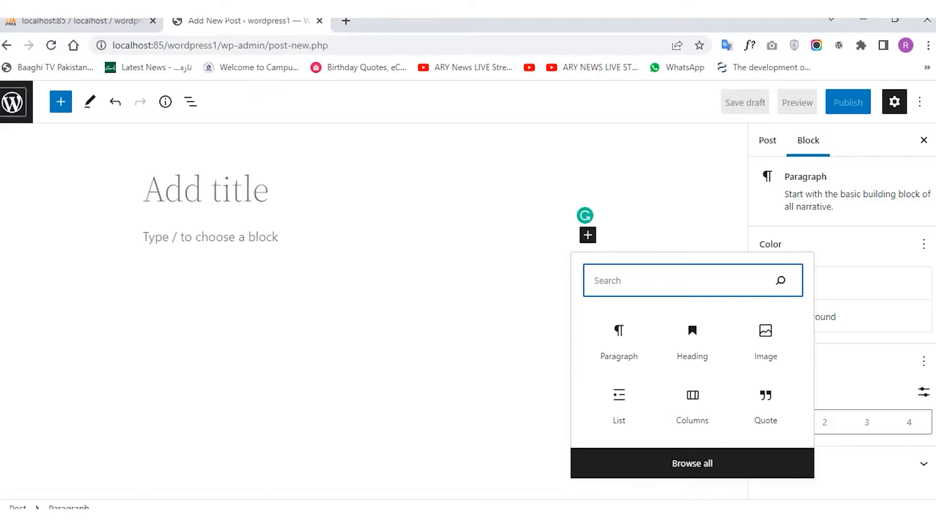
pyautogui.click(12, 101)
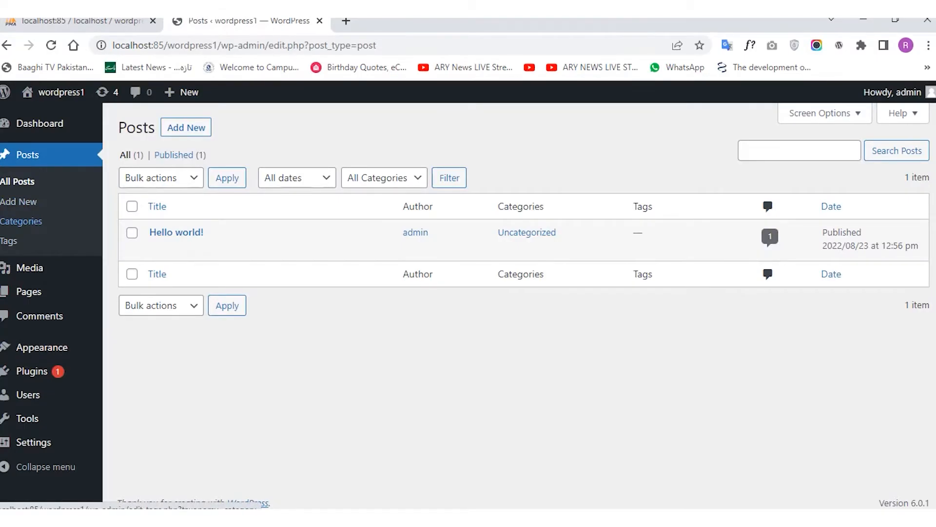
# View the post categories and the post tags management pages.
pyautogui.click(21, 221)
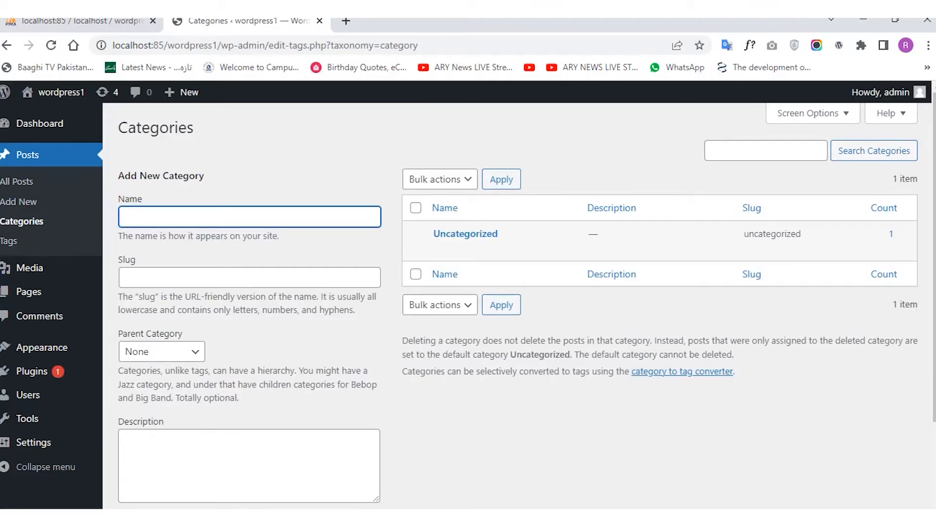
pyautogui.click(9, 241)
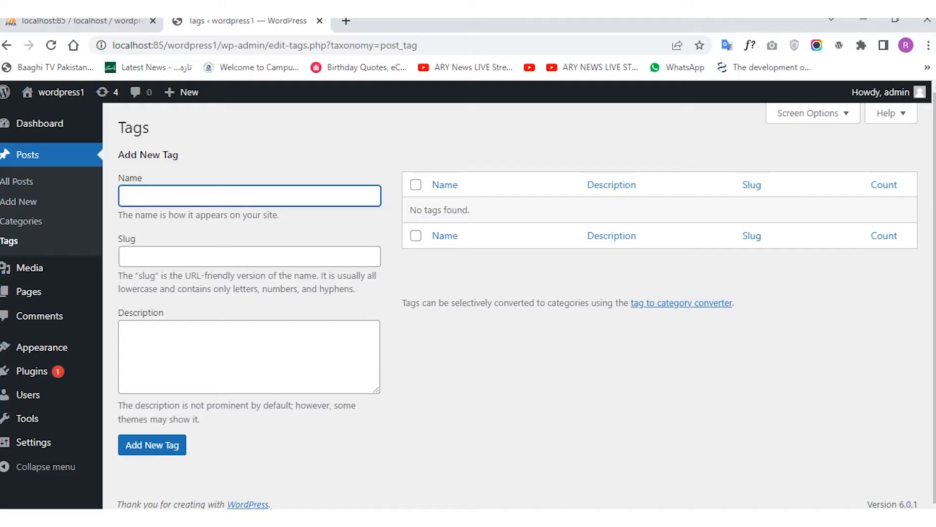
# Upload the laptop image from the Downloads folder to the media library and close the upload area.
pyautogui.moveTo(29, 267)
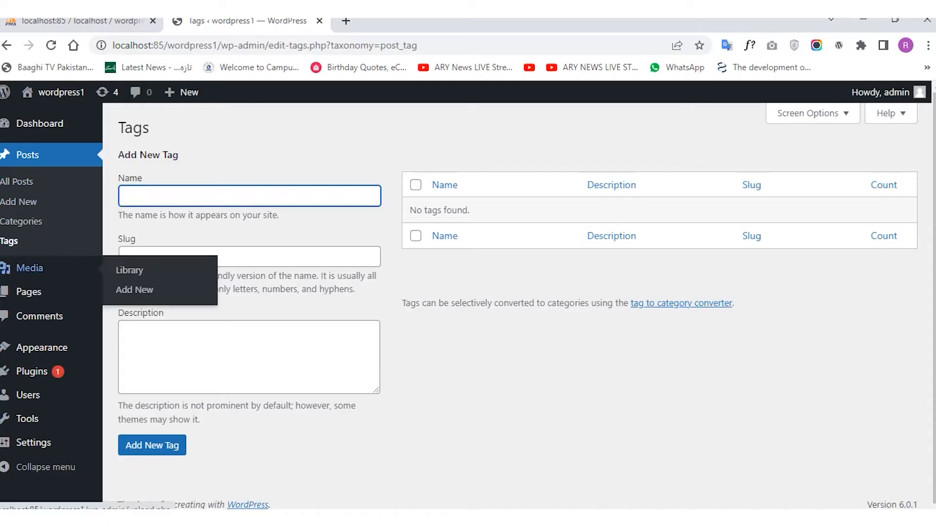
pyautogui.click(30, 267)
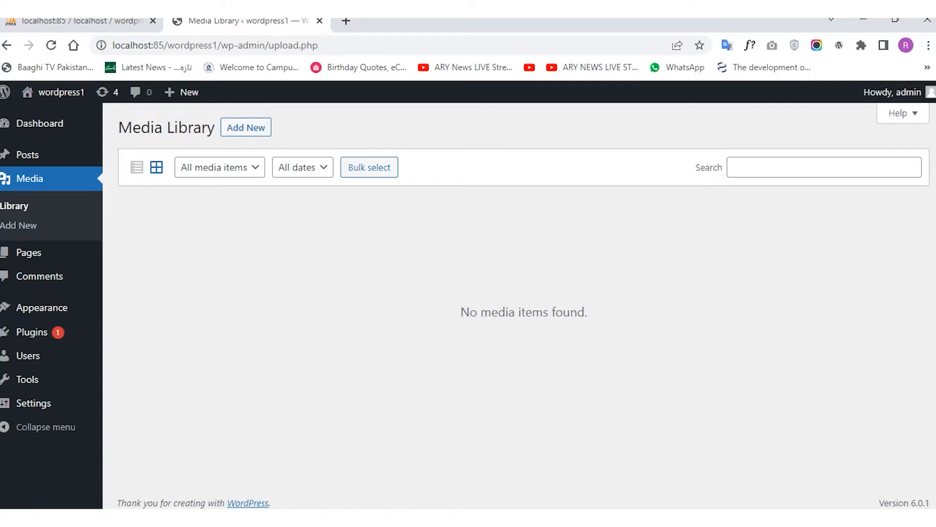
pyautogui.click(246, 127)
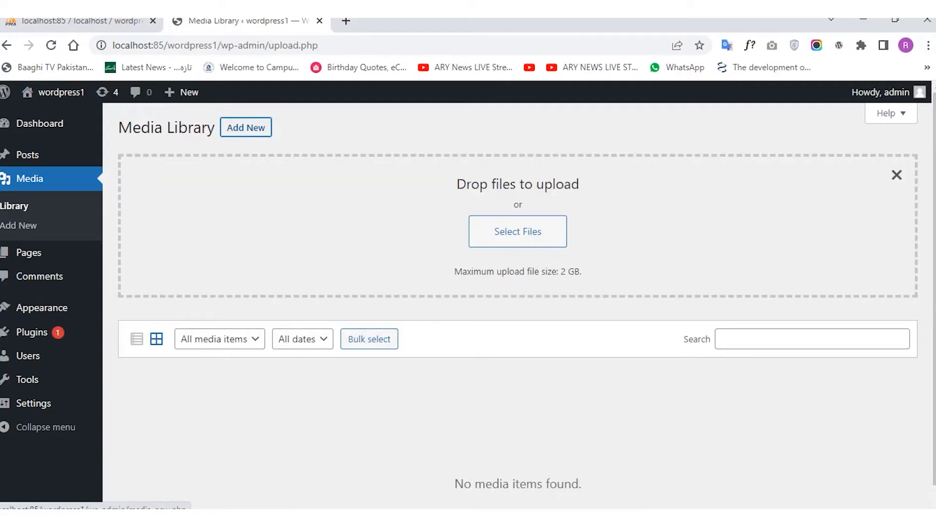
pyautogui.click(518, 231)
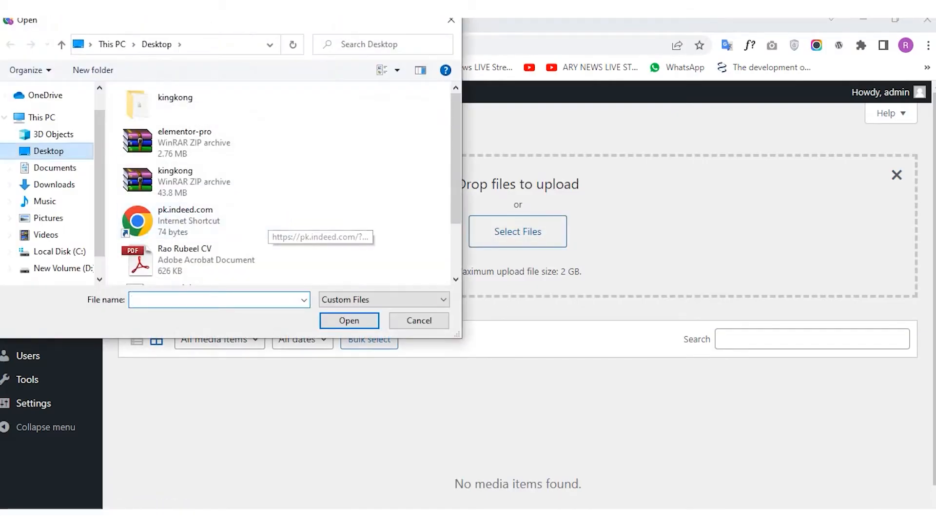
pyautogui.click(55, 185)
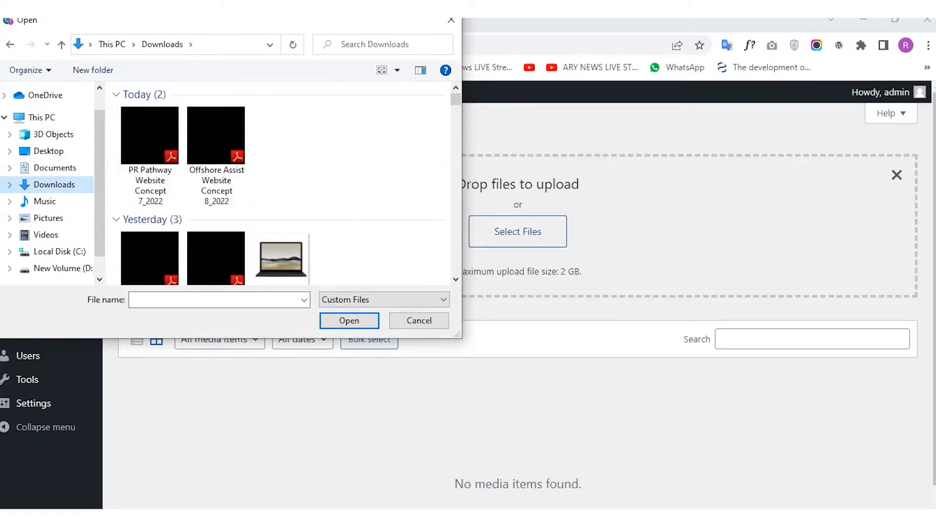
pyautogui.click(282, 259)
pyautogui.click(356, 322)
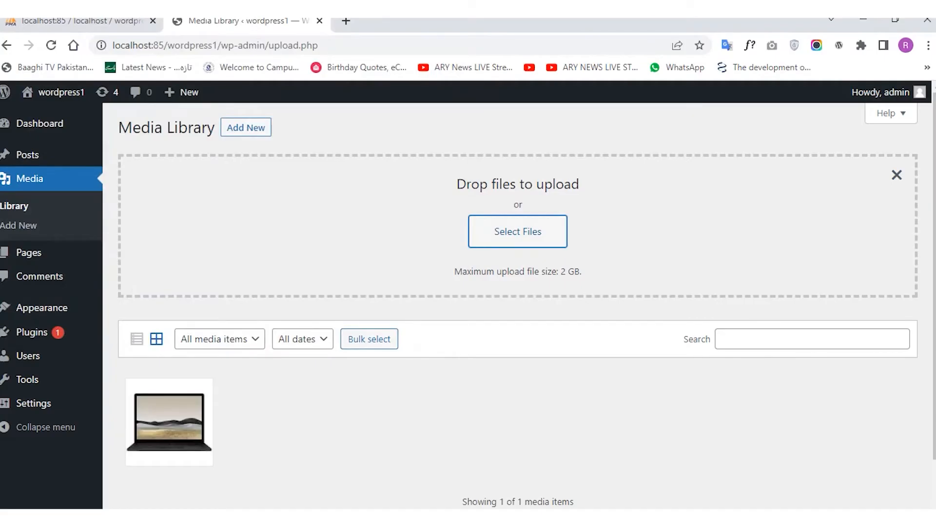
pyautogui.click(896, 174)
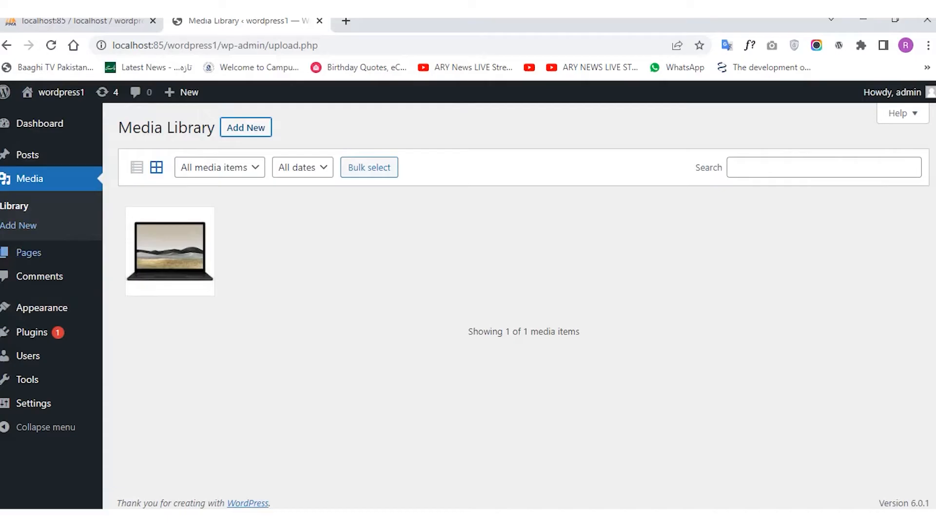
# Create a new page titled "Home".
pyautogui.click(28, 252)
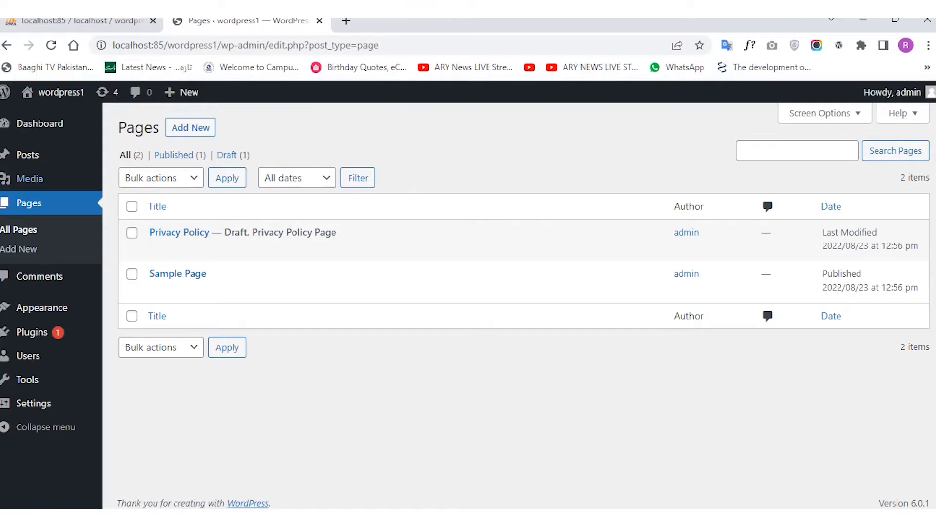
pyautogui.click(191, 127)
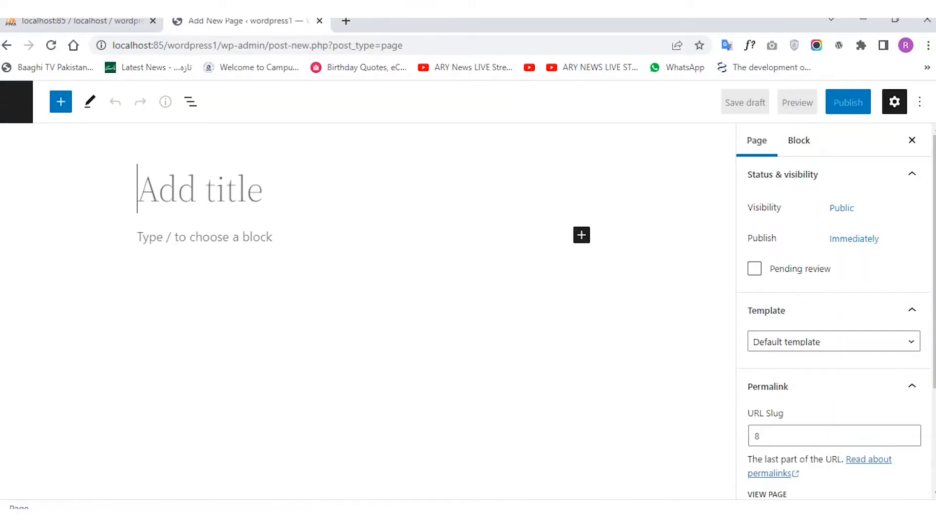
pyautogui.write('HOme')
pyautogui.press('BackSpace')
pyautogui.press('BackSpace')
pyautogui.press('BackSpace')
pyautogui.write('ome')
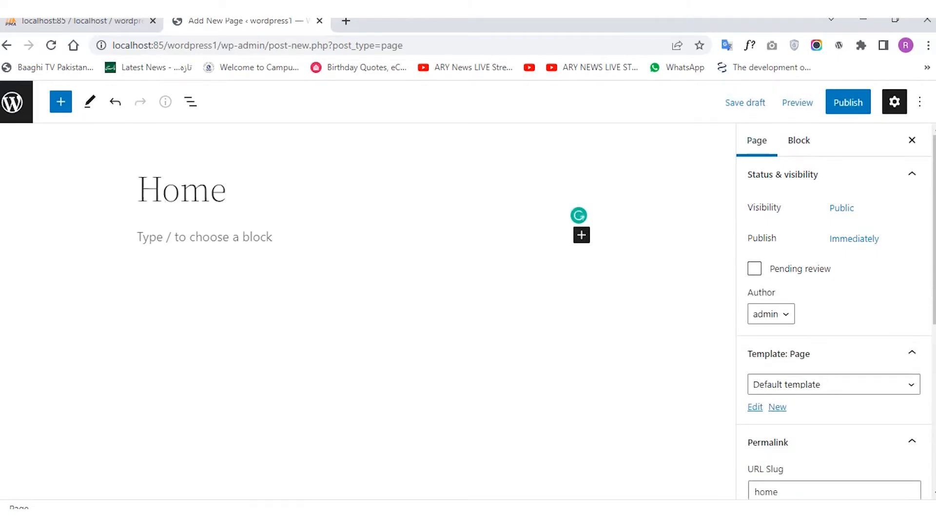
# Publish the Home page and return to the list of pages.
pyautogui.click(848, 102)
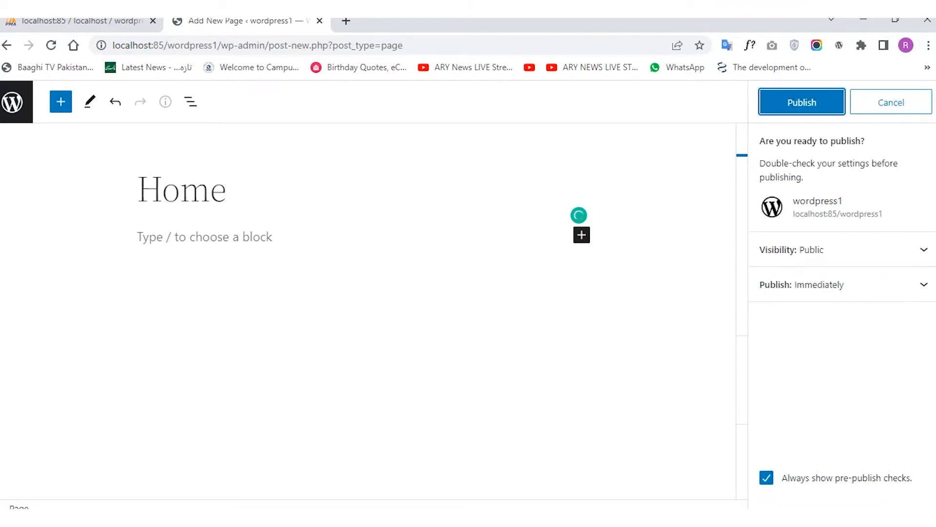
pyautogui.click(804, 103)
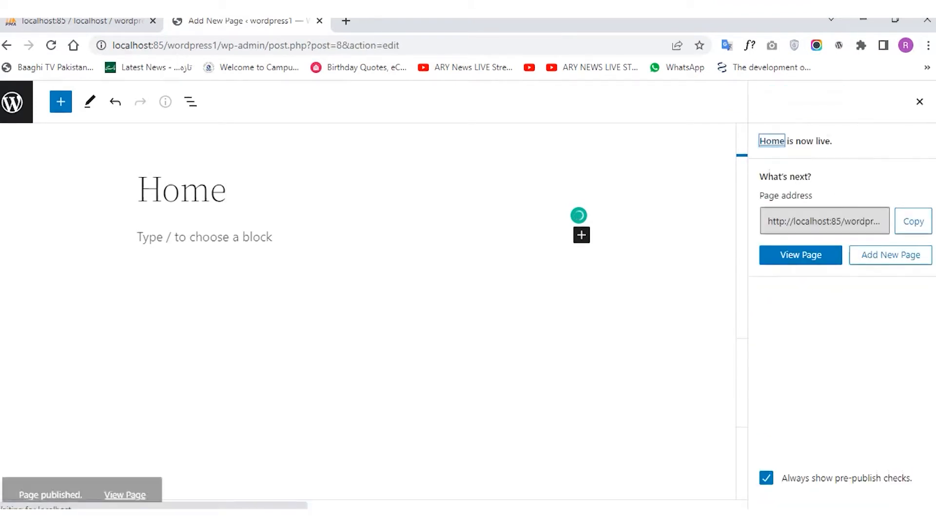
pyautogui.click(12, 101)
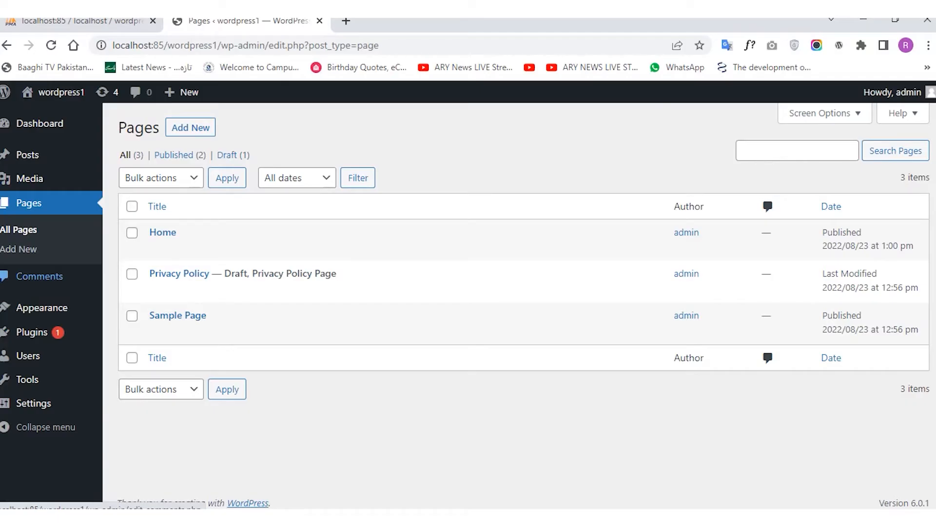
# Install the Astra theme from the popular themes and activate it.
pyautogui.moveTo(41, 307)
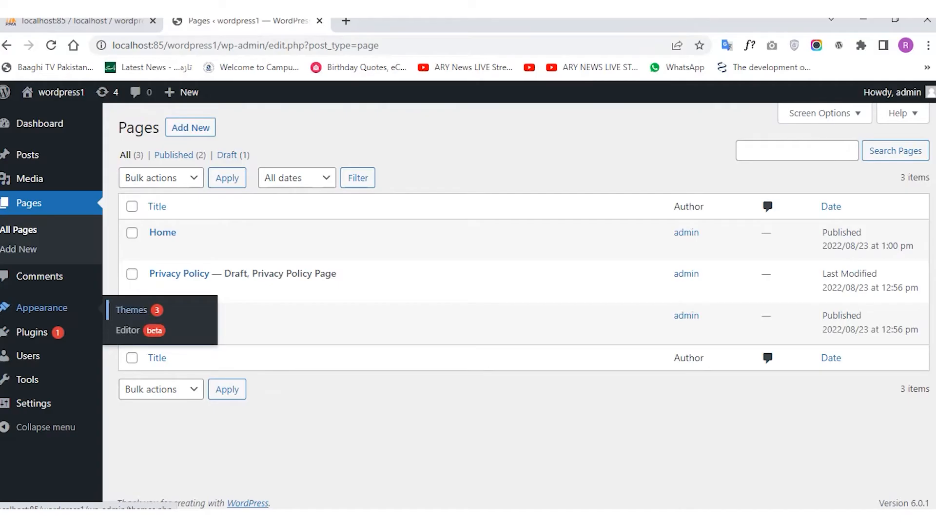
pyautogui.click(131, 309)
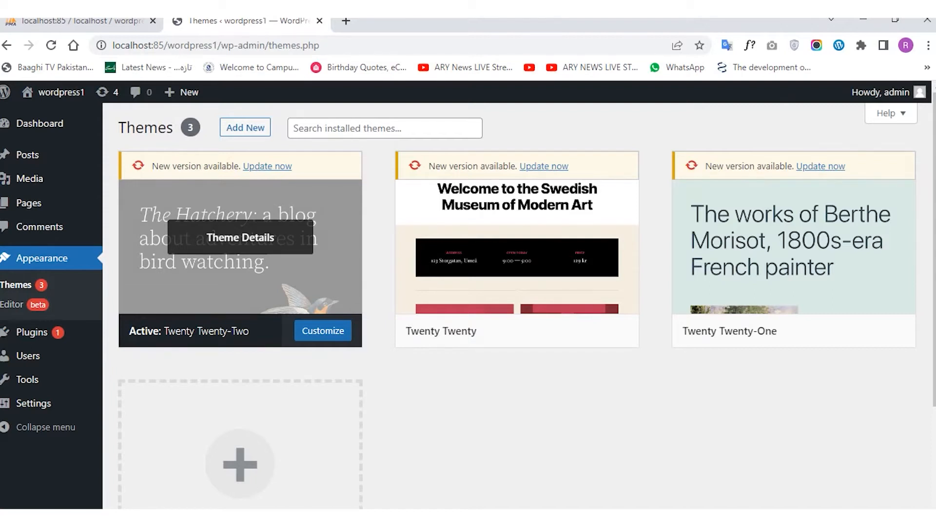
pyautogui.click(245, 127)
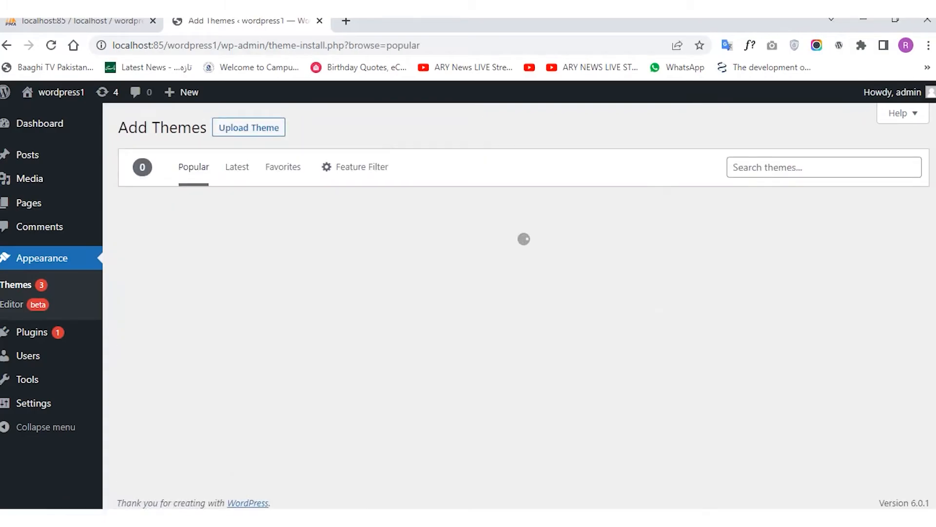
pyautogui.click(824, 168)
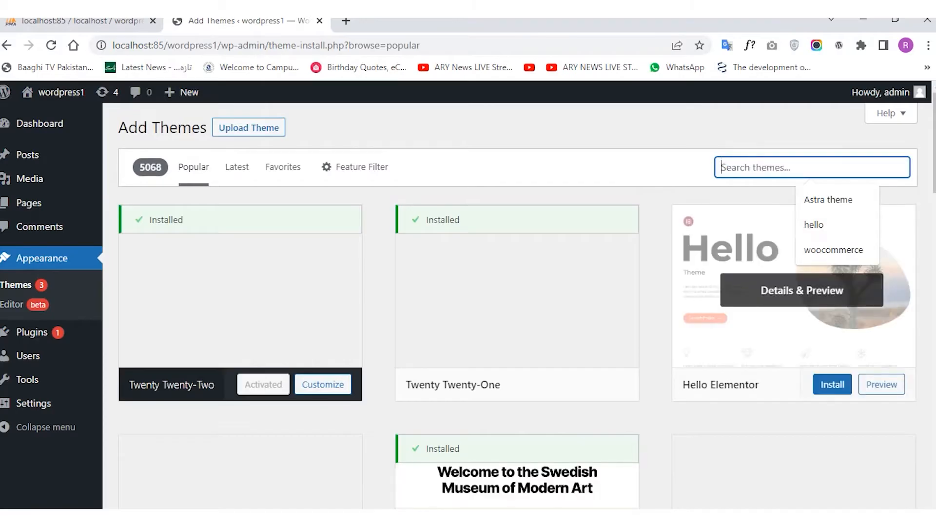
pyautogui.scroll(-5, 802, 290)
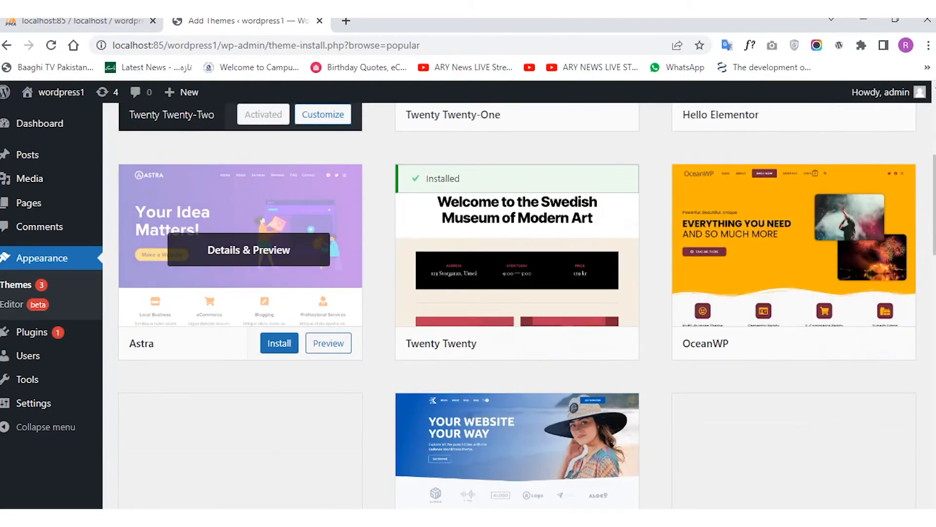
pyautogui.click(279, 343)
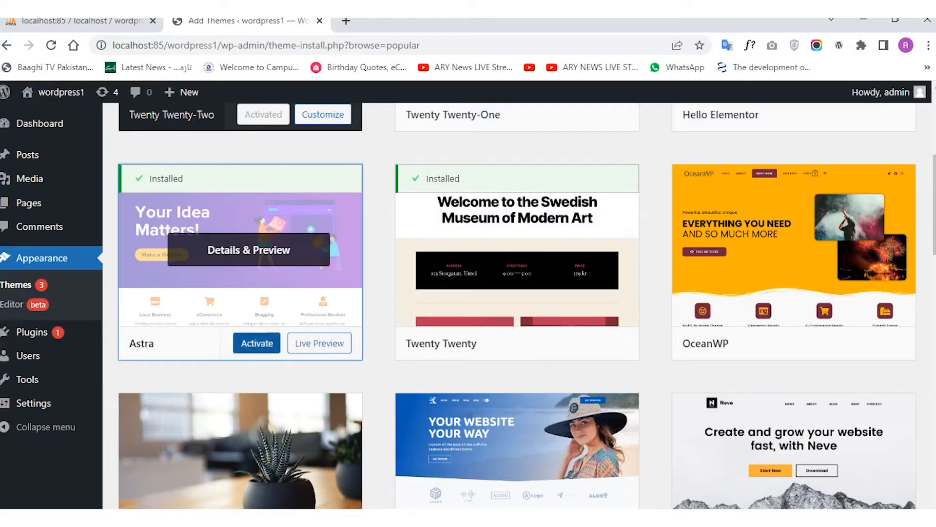
pyautogui.click(257, 343)
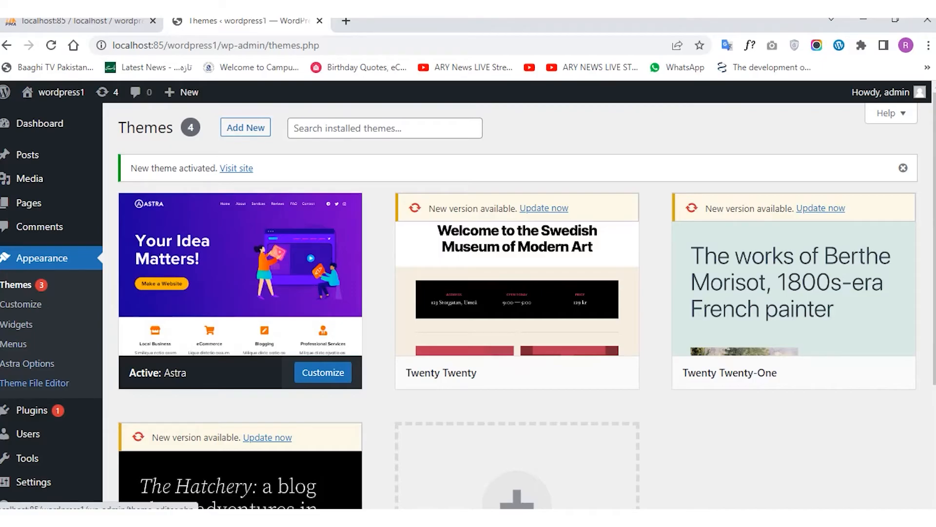
# Open the site customizer for the active theme and examine the global typography settings.
pyautogui.click(21, 303)
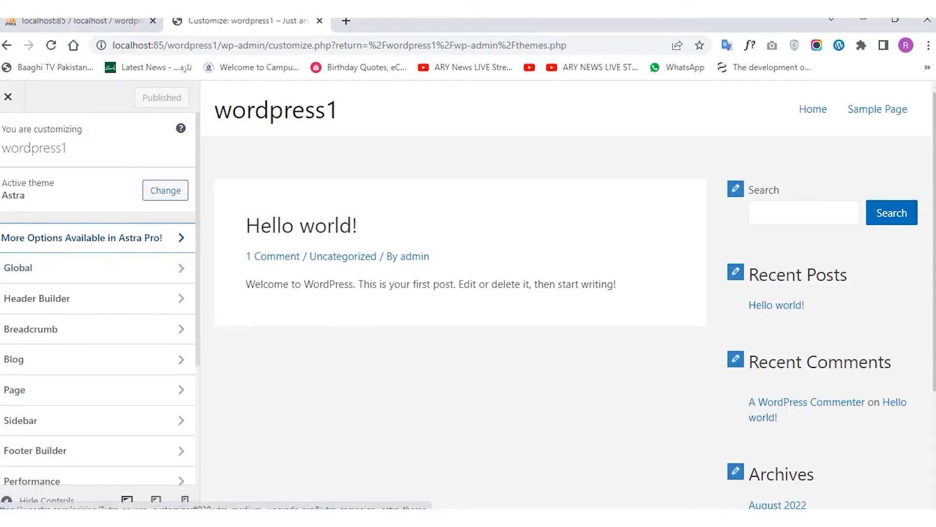
pyautogui.click(180, 268)
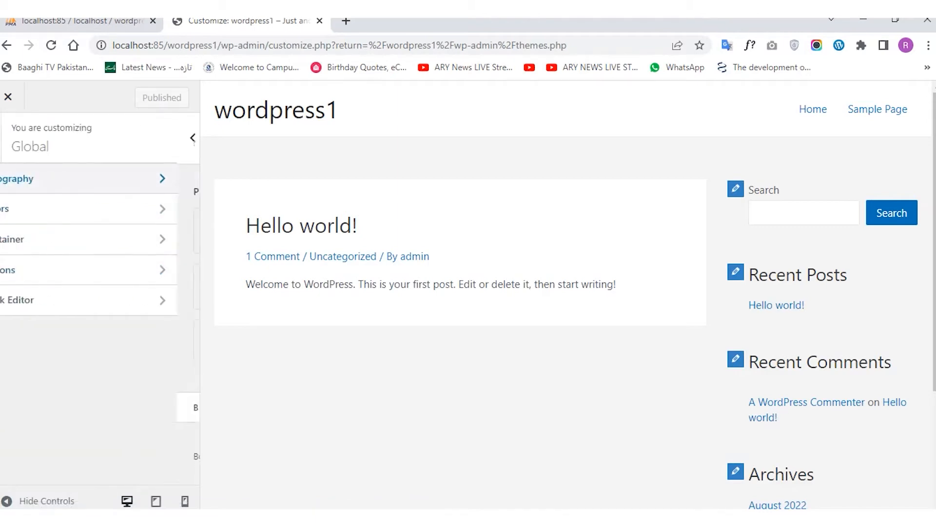
pyautogui.click(59, 179)
pyautogui.click(8, 138)
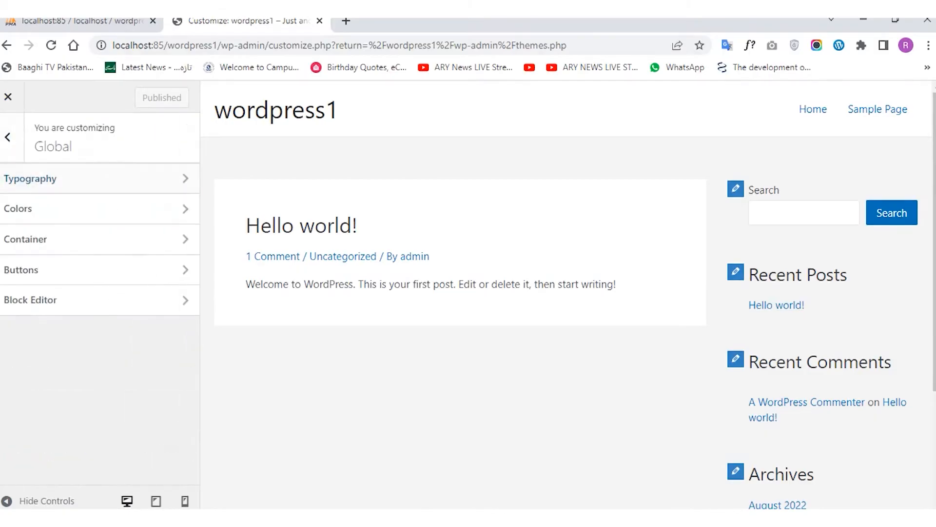
pyautogui.click(58, 178)
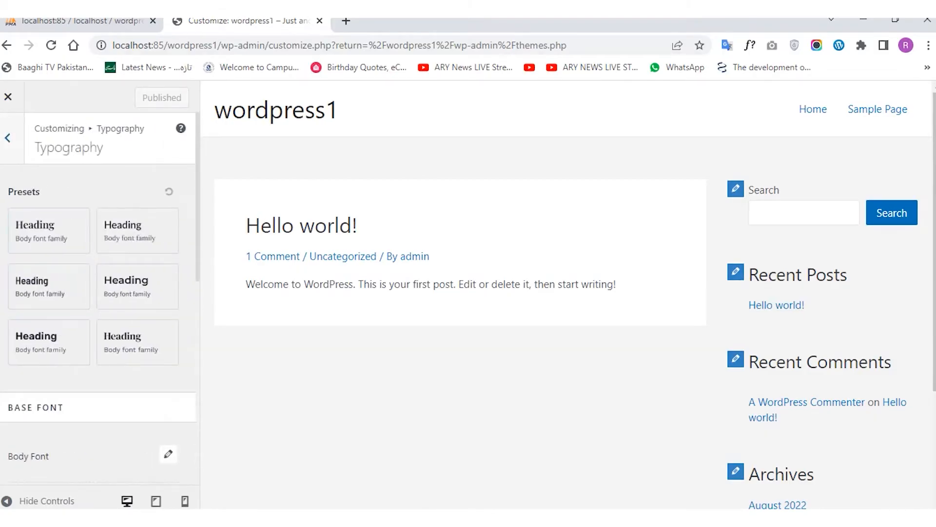
pyautogui.click(8, 138)
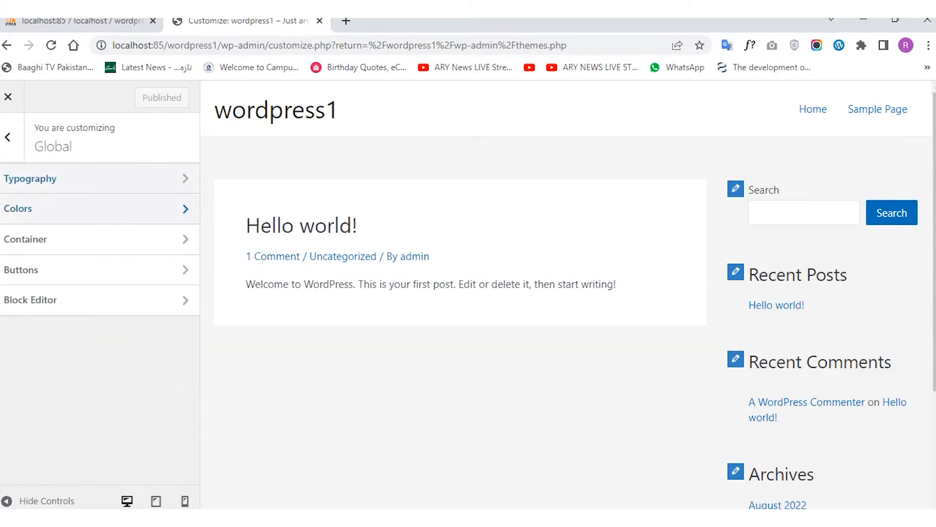
# Examine the theme's global color, container and button settings.
pyautogui.click(59, 208)
pyautogui.click(8, 138)
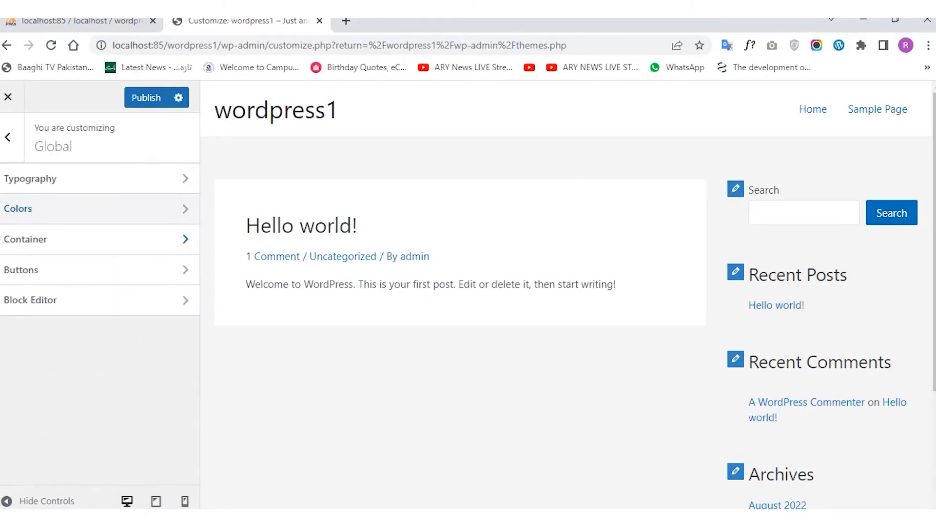
pyautogui.click(59, 238)
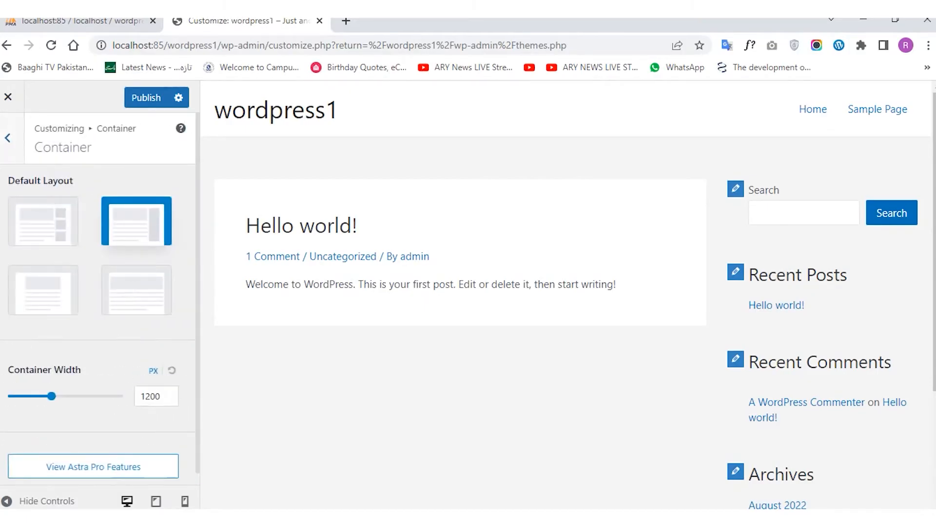
pyautogui.scroll(-1, 100, 298)
pyautogui.click(8, 126)
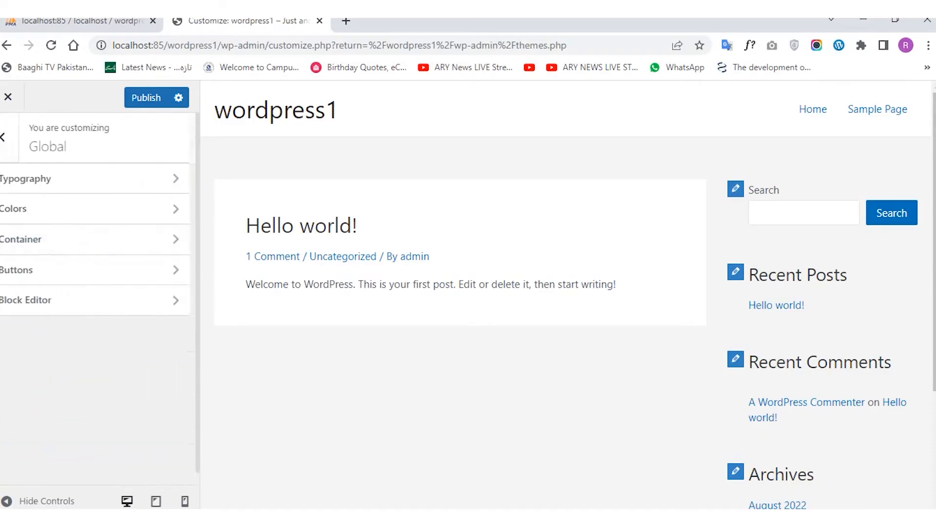
pyautogui.click(73, 269)
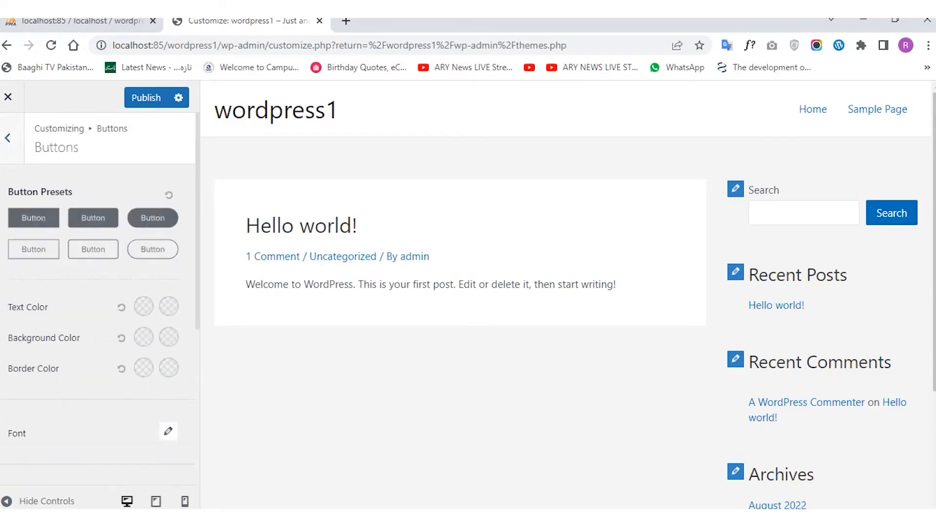
# Review the remaining global button settings and the block editor's core blocks spacing options.
pyautogui.scroll(-2, 100, 296)
pyautogui.scroll(2, 100, 295)
pyautogui.click(8, 137)
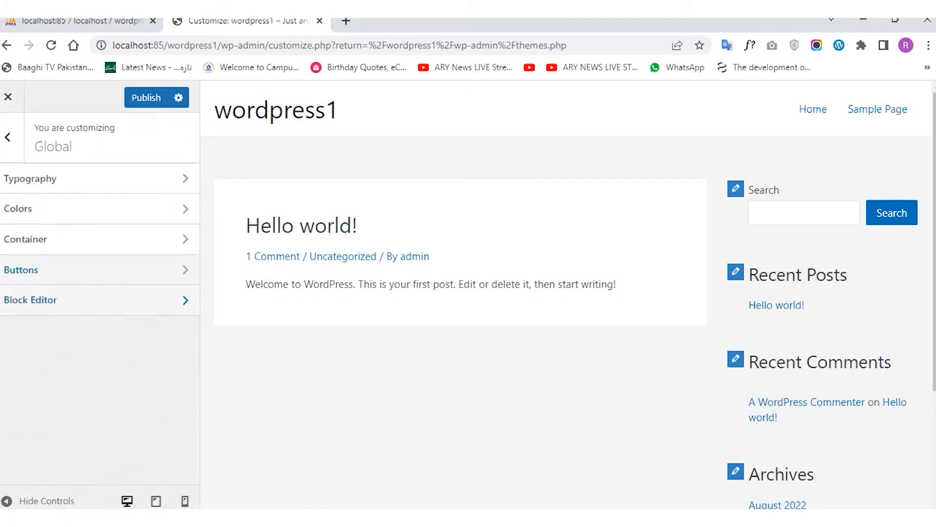
pyautogui.click(98, 299)
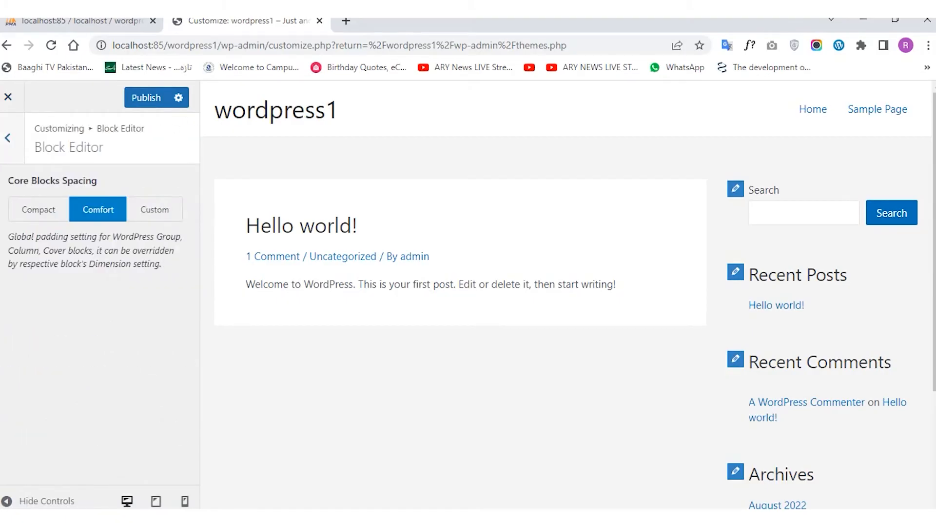
pyautogui.click(8, 138)
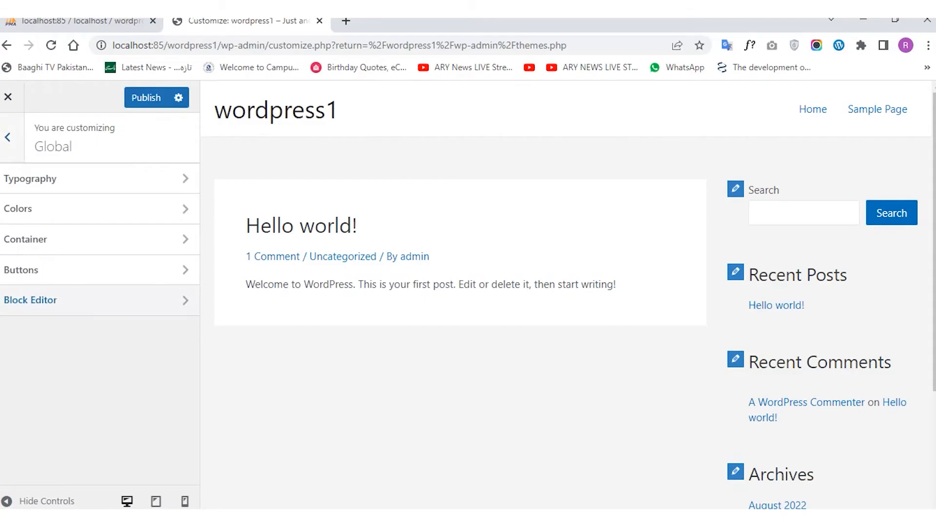
pyautogui.click(8, 138)
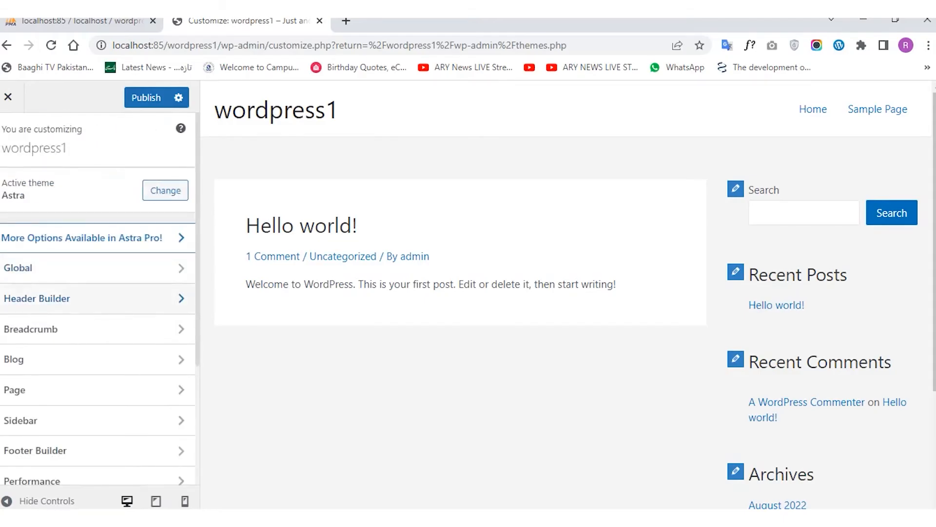
# Examine the header builder's elements and the breadcrumb's header position and design settings.
pyautogui.click(36, 297)
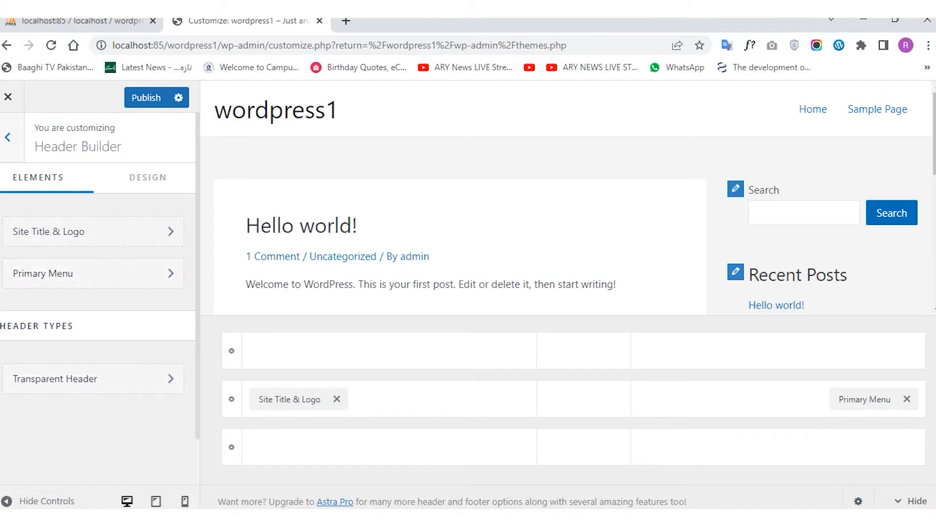
pyautogui.click(8, 138)
pyautogui.scroll(-1, 97, 328)
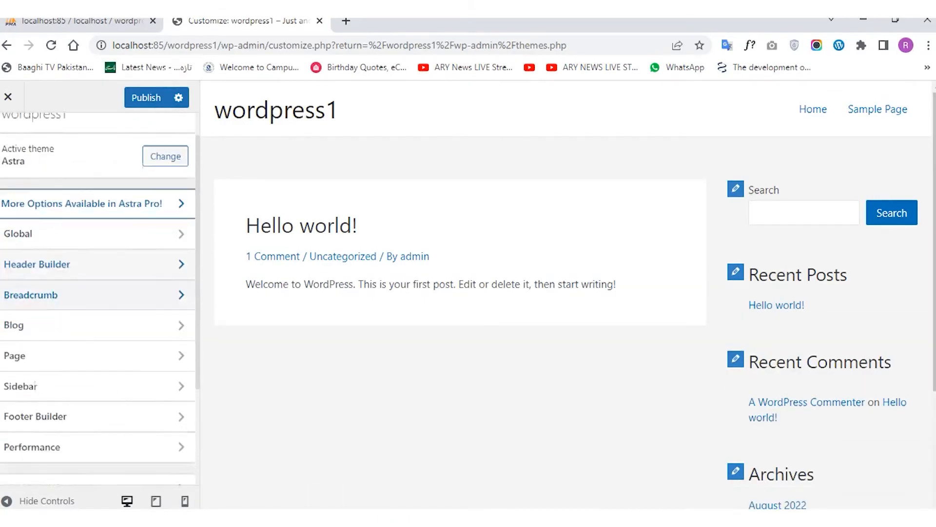
pyautogui.click(48, 286)
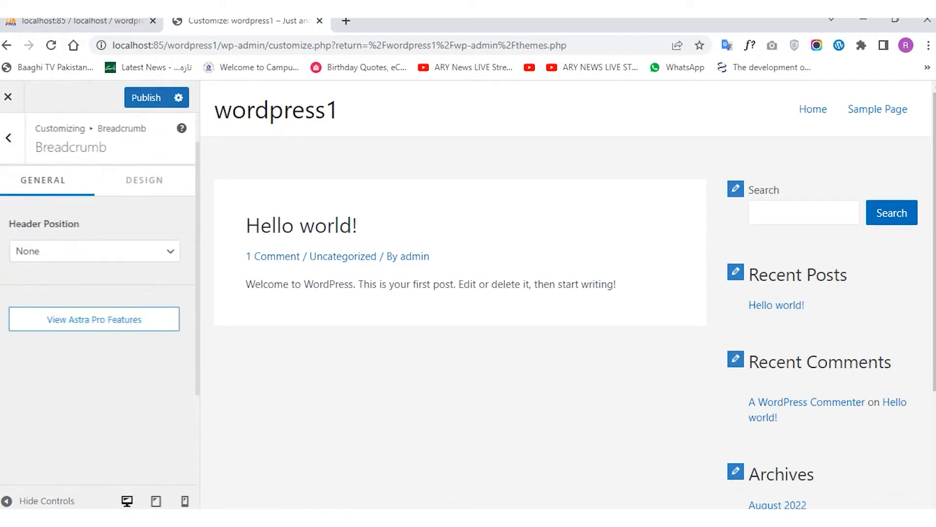
pyautogui.click(96, 251)
pyautogui.click(96, 250)
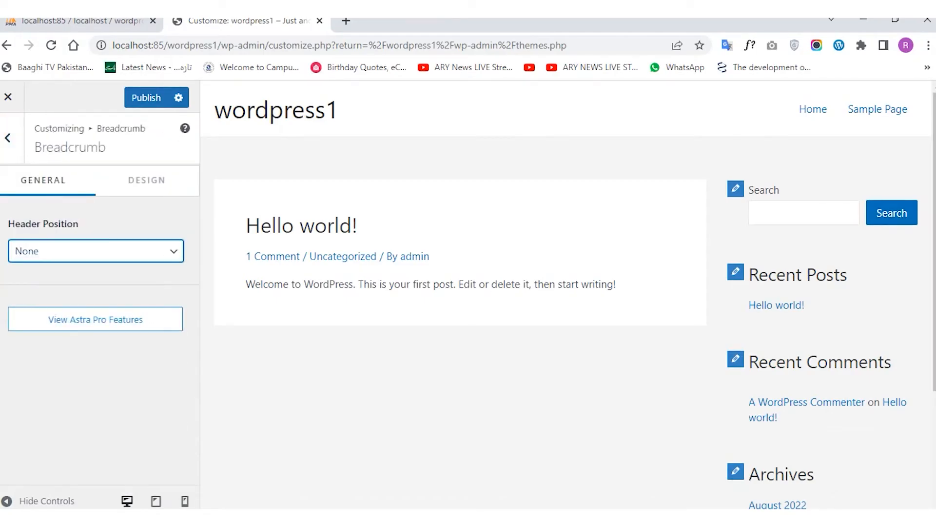
pyautogui.click(96, 250)
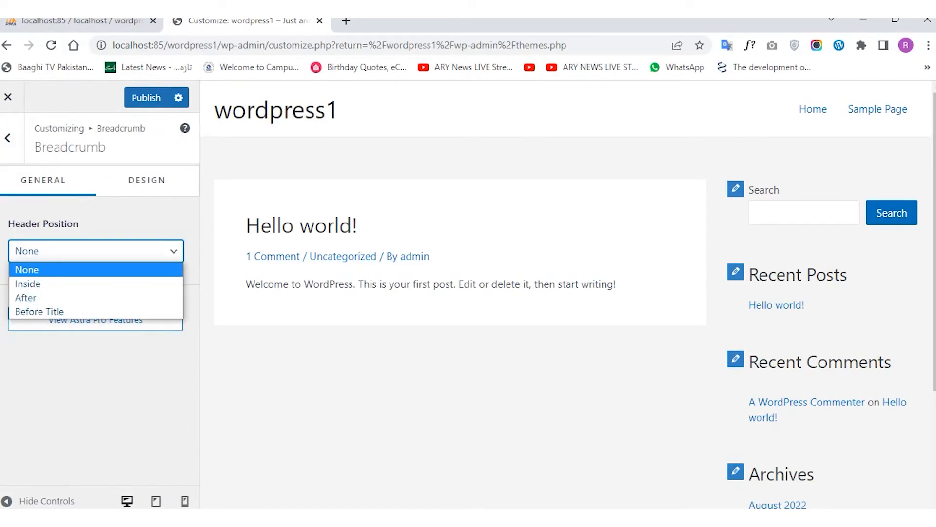
pyautogui.click(147, 180)
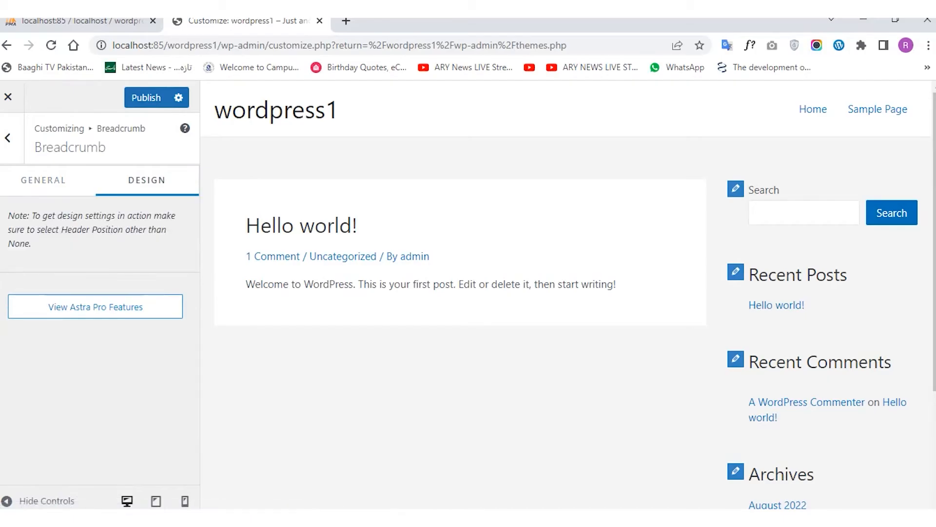
pyautogui.click(8, 138)
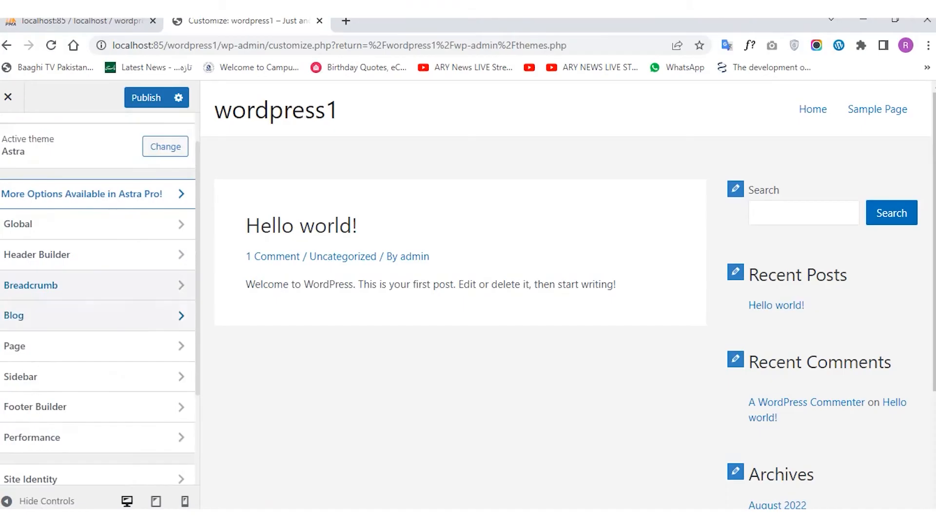
# Examine the blog archive and single post layout settings, and return to the main customizer sections.
pyautogui.click(49, 315)
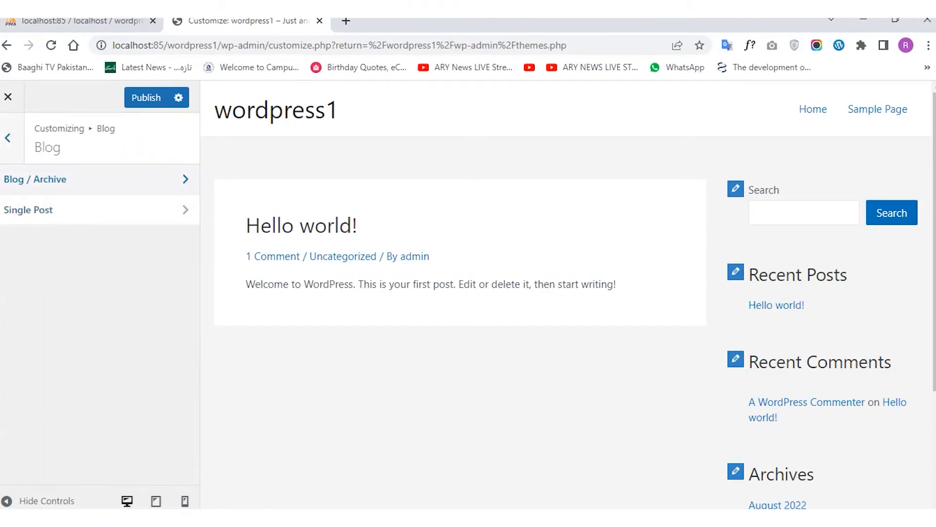
pyautogui.click(49, 179)
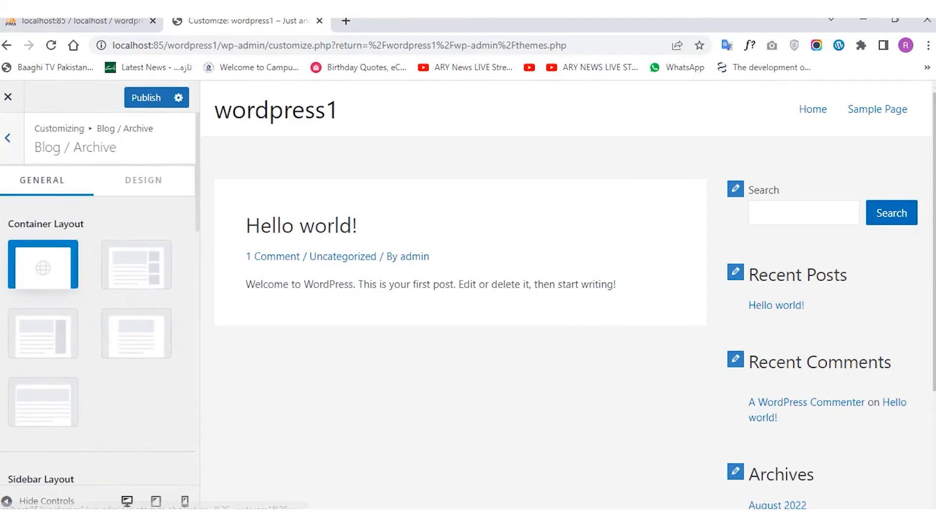
pyautogui.click(7, 138)
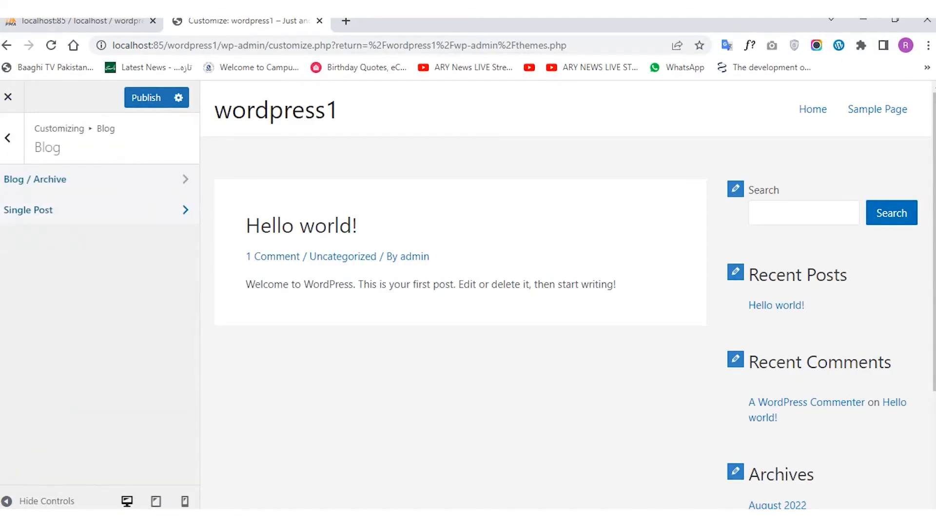
pyautogui.click(28, 210)
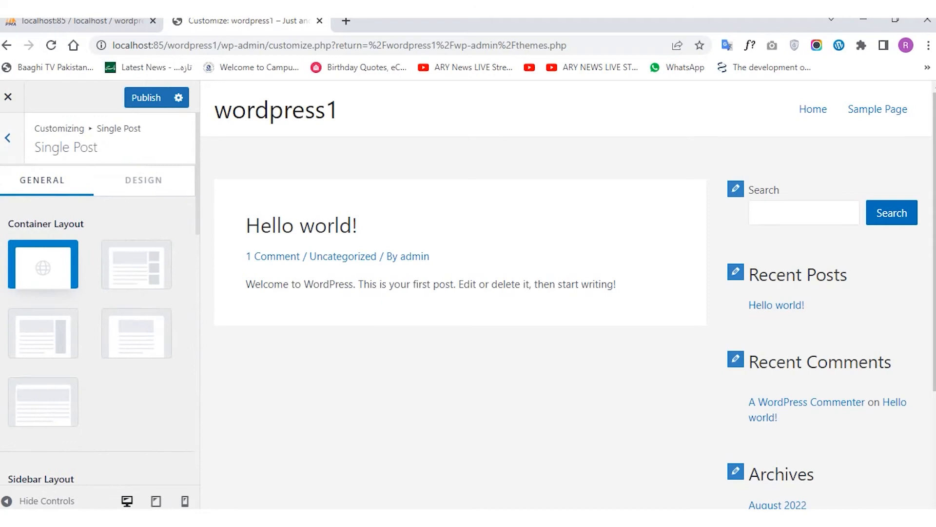
pyautogui.click(7, 138)
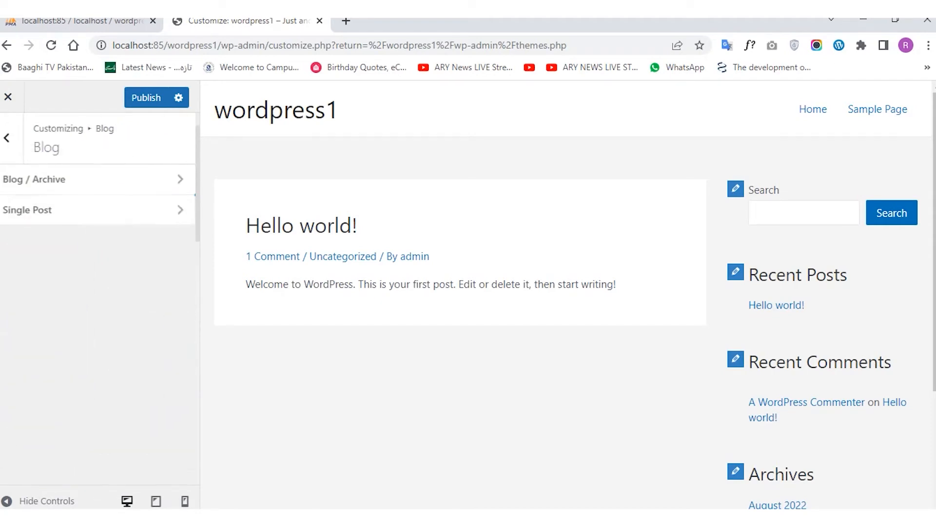
pyautogui.click(7, 138)
# Examine the theme's page container layouts and the default sidebar layout and width settings.
pyautogui.scroll(-2, 98, 342)
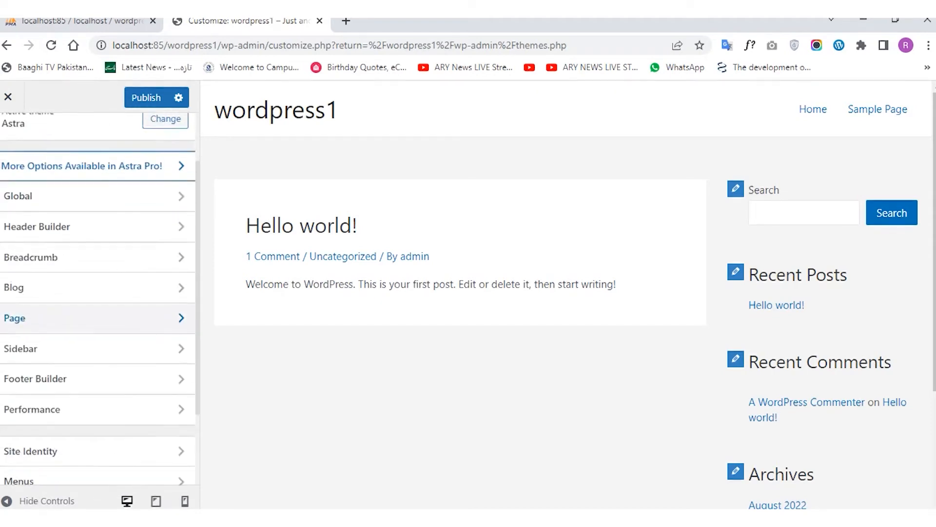
pyautogui.scroll(-2, 97, 351)
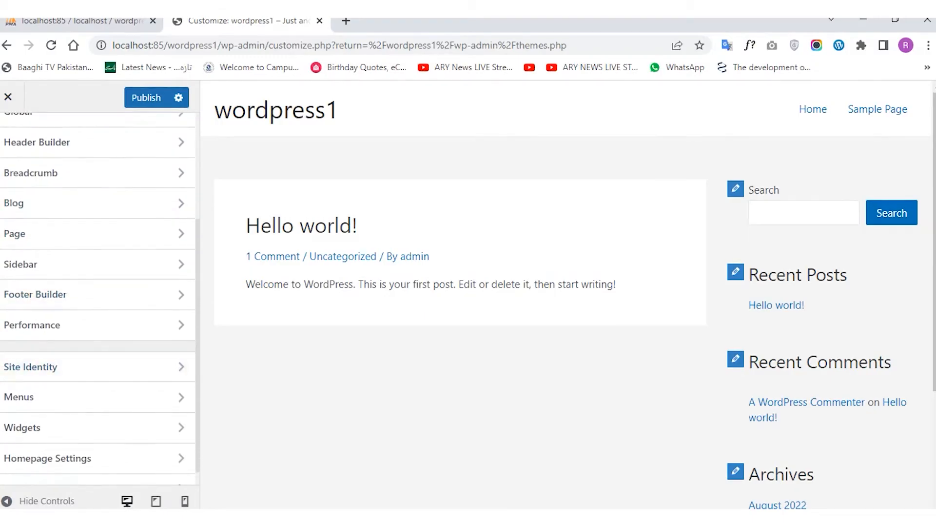
pyautogui.click(146, 234)
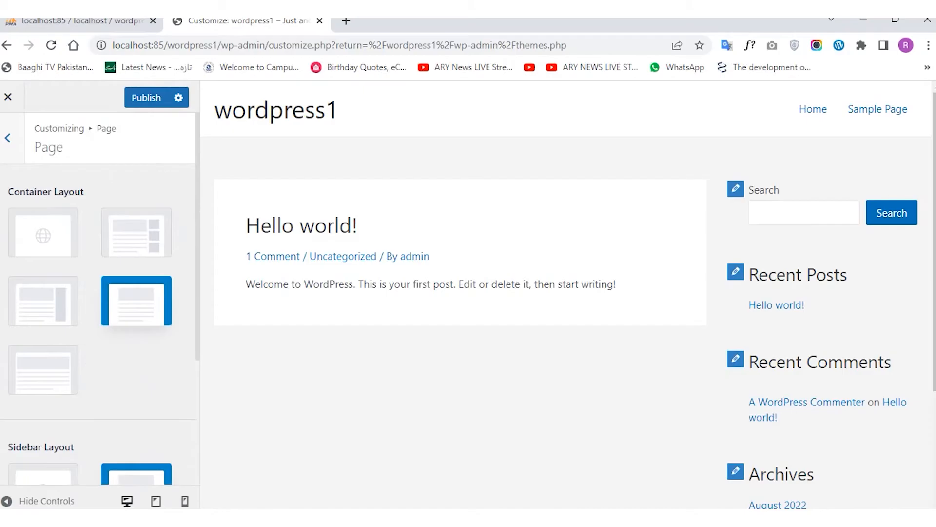
pyautogui.scroll(-1, 43, 312)
pyautogui.scroll(-1, 42, 312)
pyautogui.scroll(2, 43, 312)
pyautogui.click(8, 138)
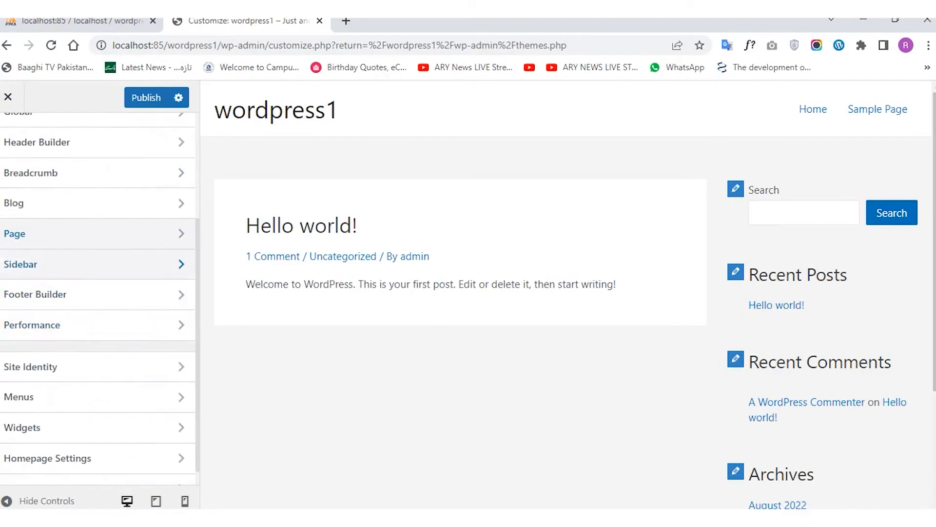
pyautogui.click(73, 264)
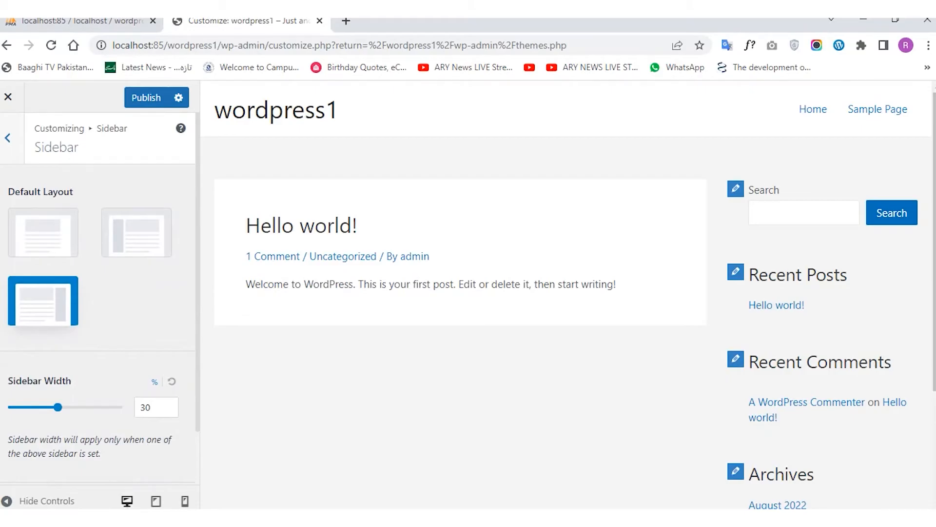
pyautogui.click(8, 138)
# Examine the footer builder's elements and design settings, and the site identity options.
pyautogui.scroll(-1, 98, 302)
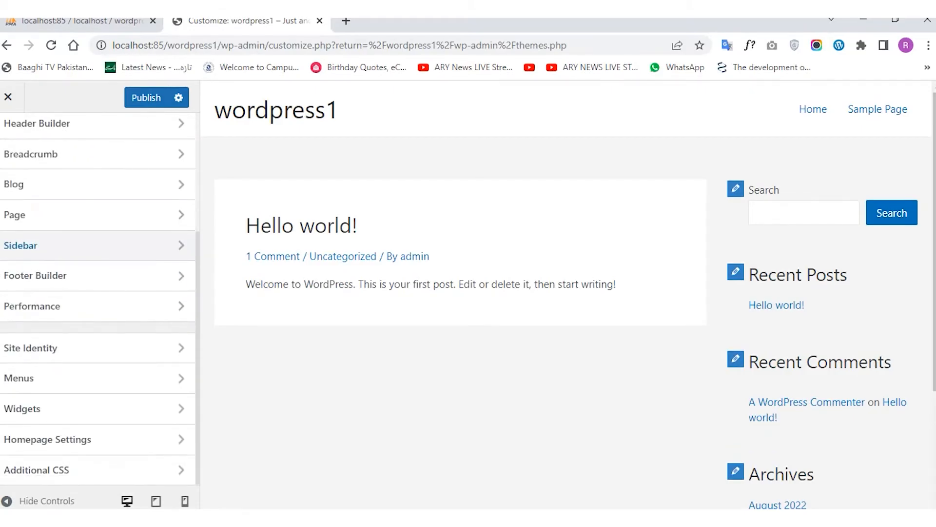
pyautogui.click(73, 276)
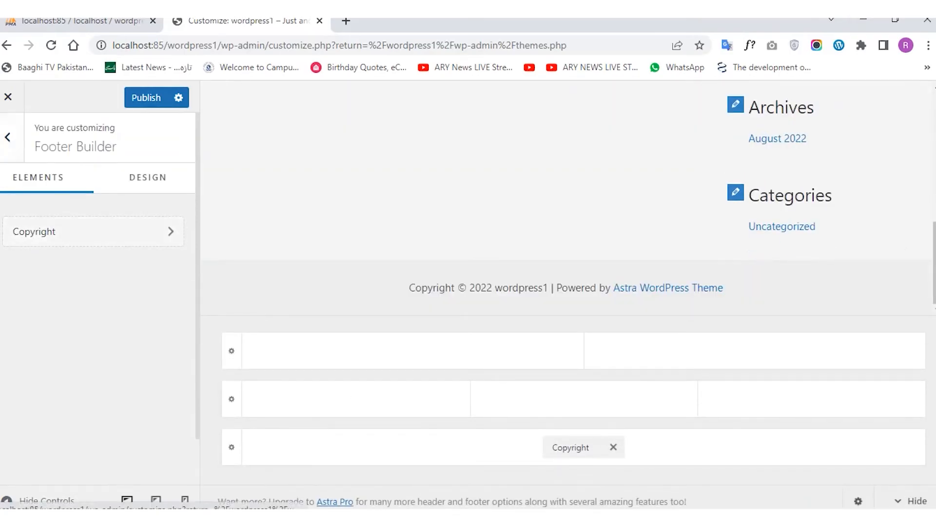
pyautogui.click(148, 177)
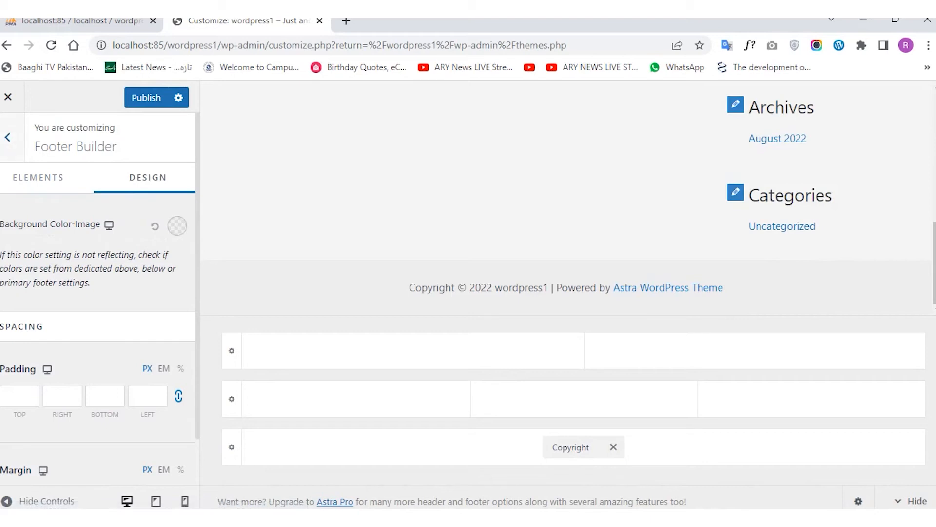
pyautogui.click(8, 138)
pyautogui.scroll(-2, 98, 381)
pyautogui.scroll(-1, 97, 376)
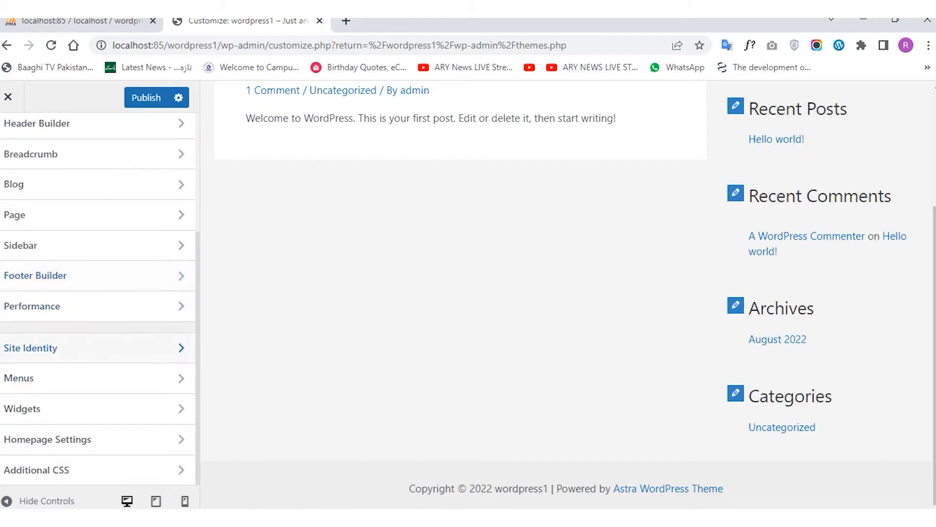
pyautogui.click(49, 348)
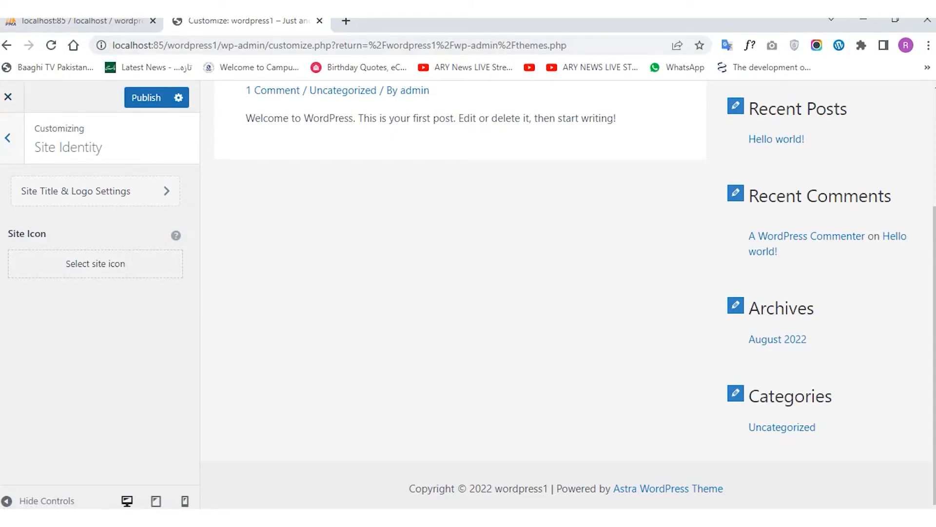
pyautogui.click(8, 138)
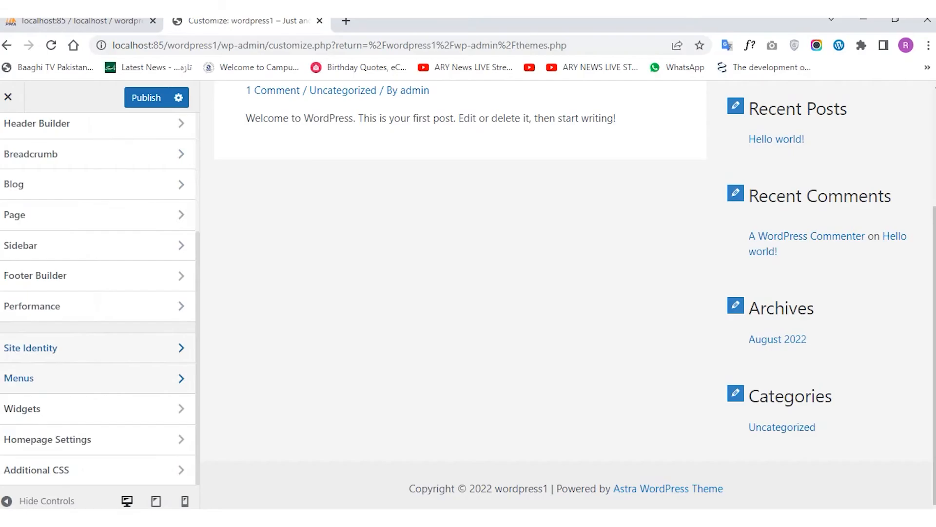
# Create a new navigation menu named "main menu" and assign it to the Primary Menu location.
pyautogui.click(92, 378)
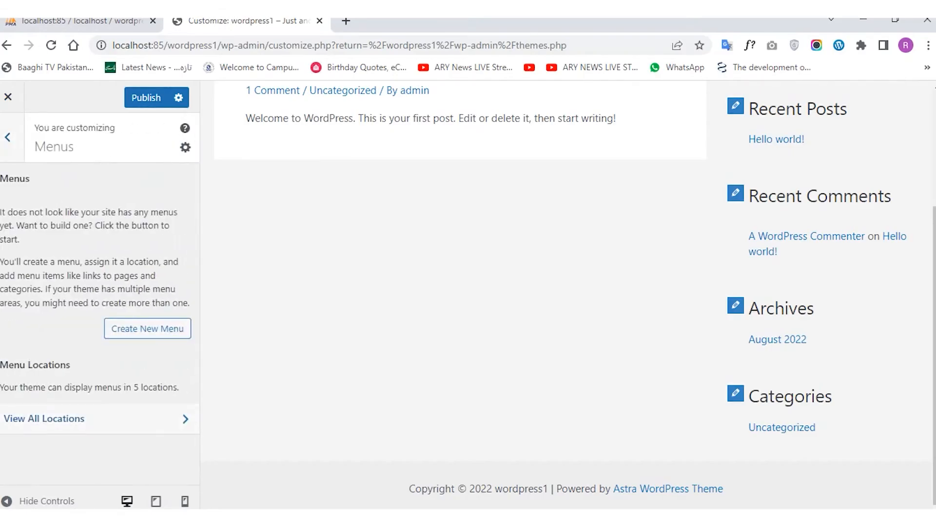
pyautogui.click(147, 328)
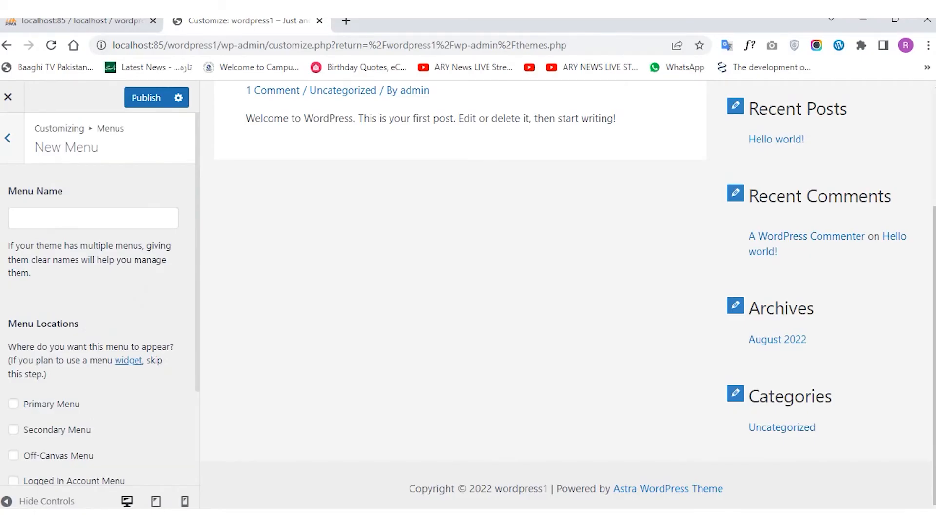
pyautogui.write('main menu')
pyautogui.scroll(-2, 99, 292)
pyautogui.scroll(-1, 99, 293)
pyautogui.scroll(1, 100, 292)
pyautogui.click(51, 323)
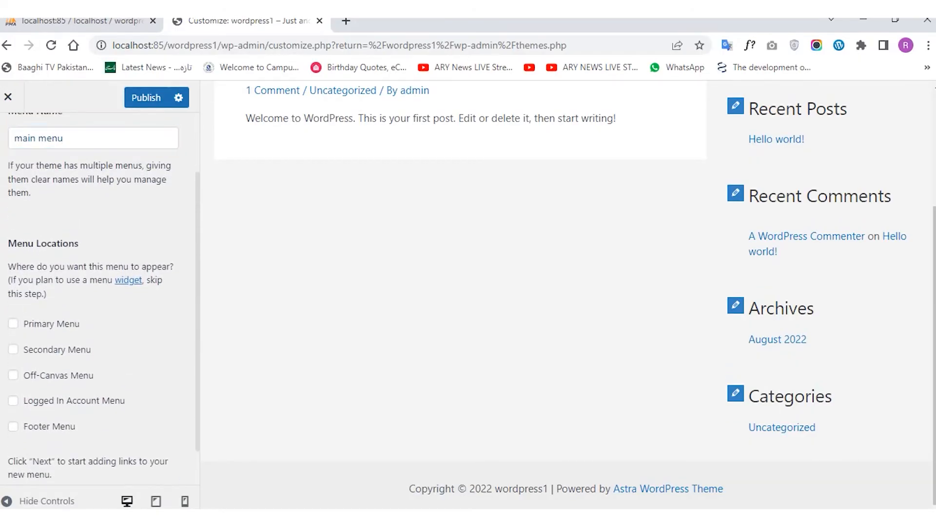
pyautogui.click(13, 323)
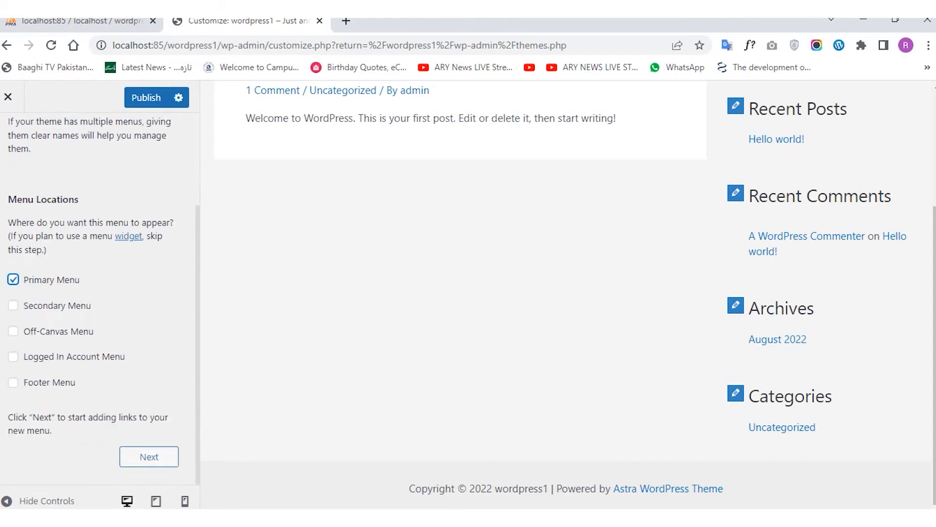
pyautogui.click(148, 456)
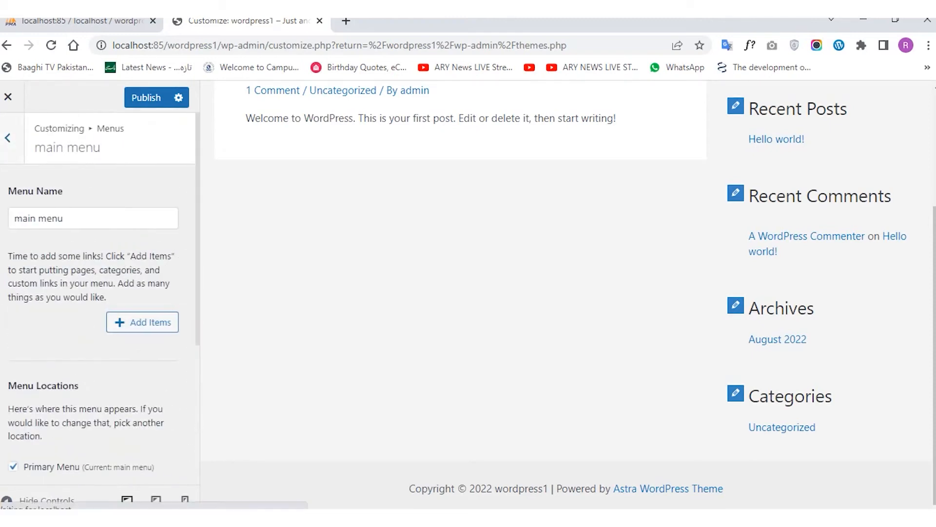
# Add the Home custom link, the Home page, Sample Page and a second Home page entry to the main menu.
pyautogui.click(120, 322)
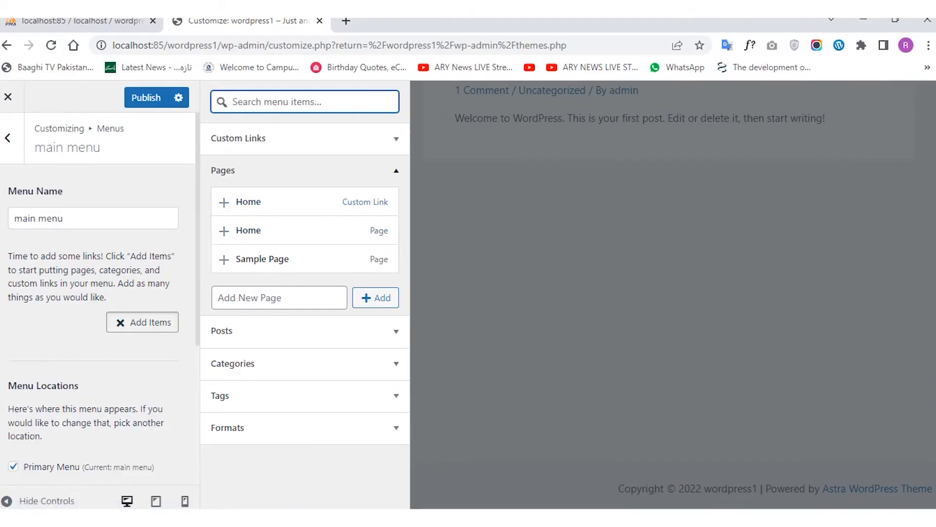
pyautogui.click(244, 201)
pyautogui.click(244, 230)
pyautogui.click(258, 259)
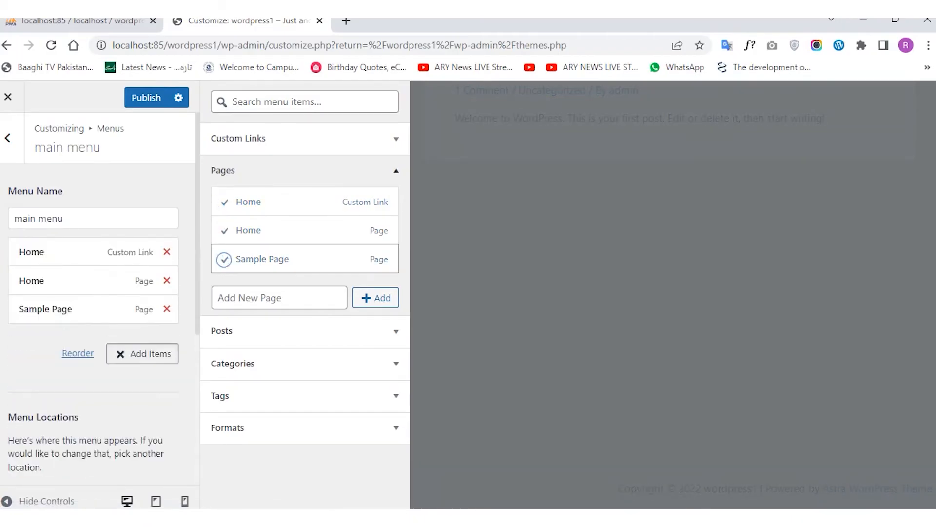
pyautogui.click(244, 230)
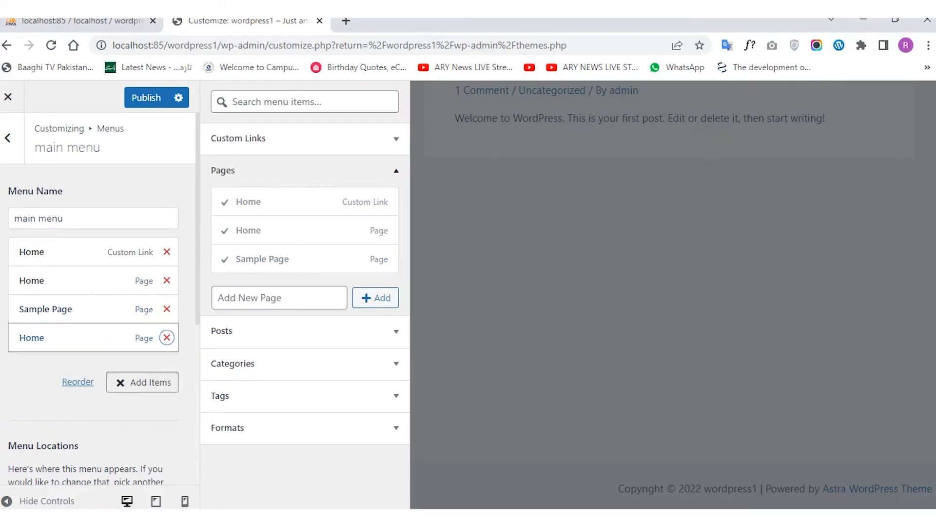
# Remove the second Home page entry and the Home custom link from the main menu, and check the categories available as menu items.
pyautogui.click(167, 338)
pyautogui.click(167, 252)
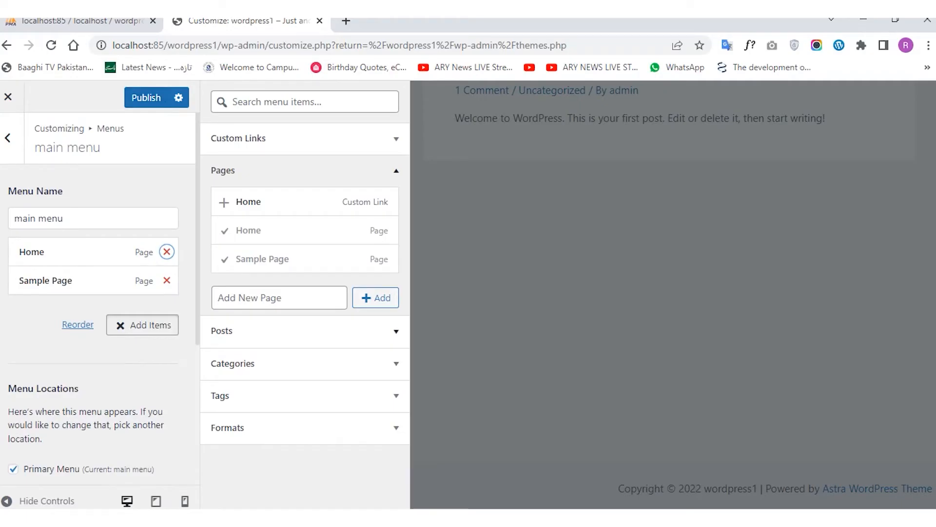
pyautogui.click(233, 363)
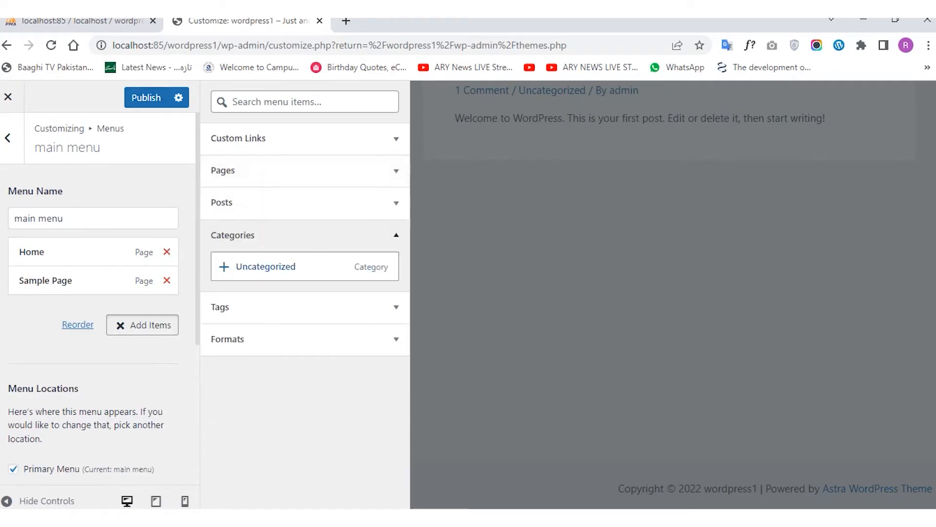
pyautogui.click(233, 235)
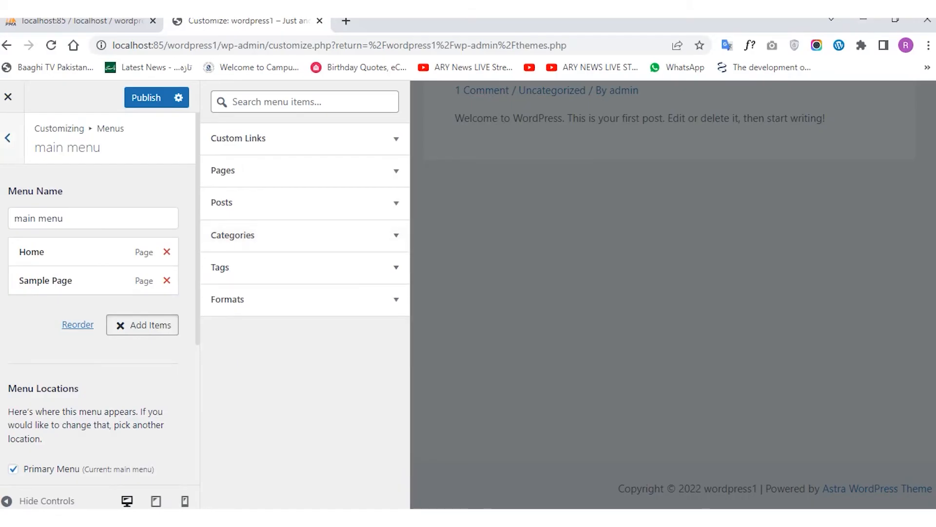
pyautogui.click(8, 138)
pyautogui.click(8, 137)
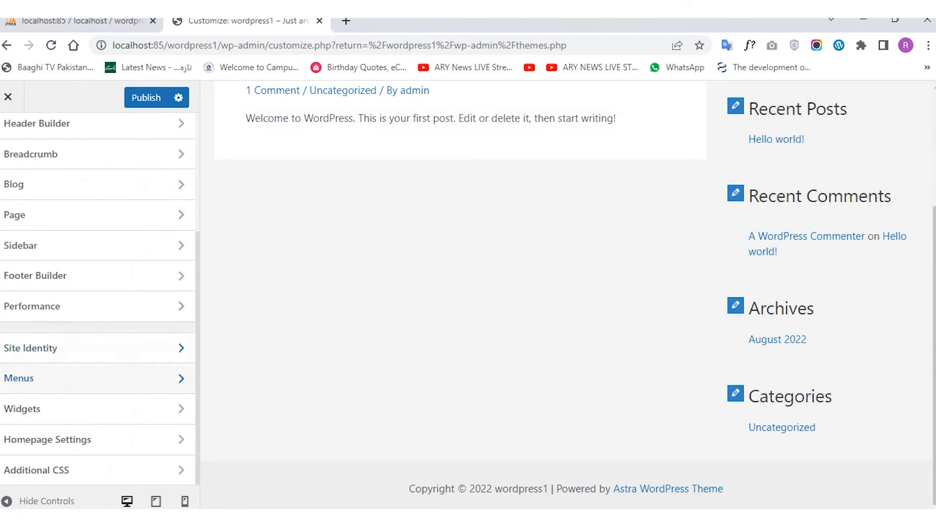
# Examine the theme's widget areas and the Main Sidebar widget settings.
pyautogui.click(181, 408)
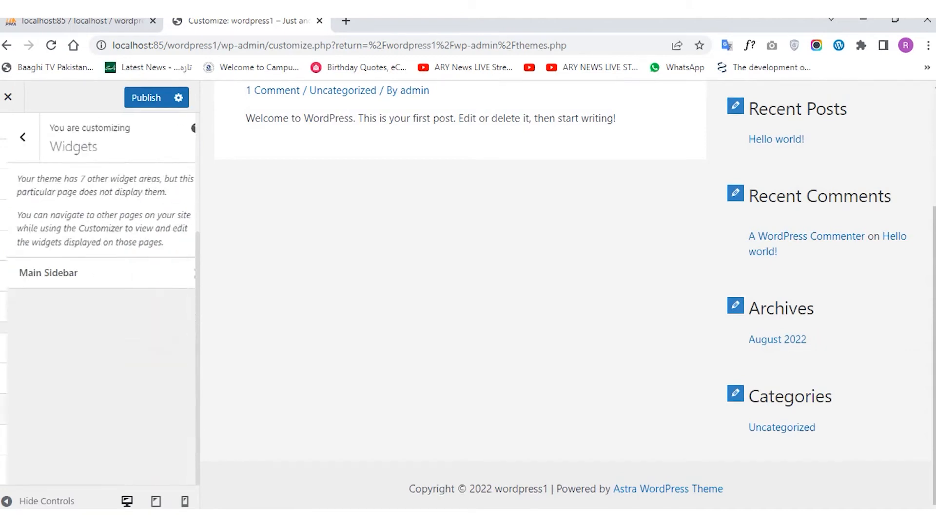
pyautogui.click(100, 273)
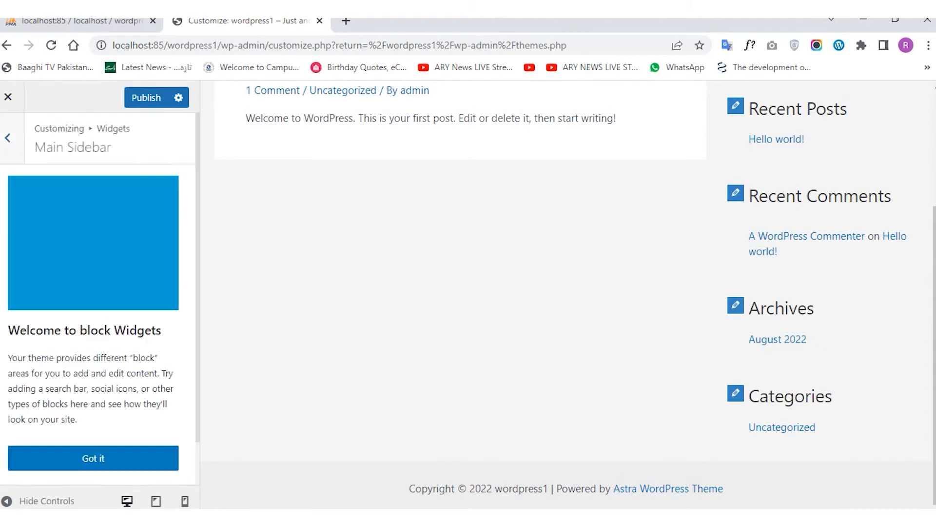
pyautogui.click(8, 138)
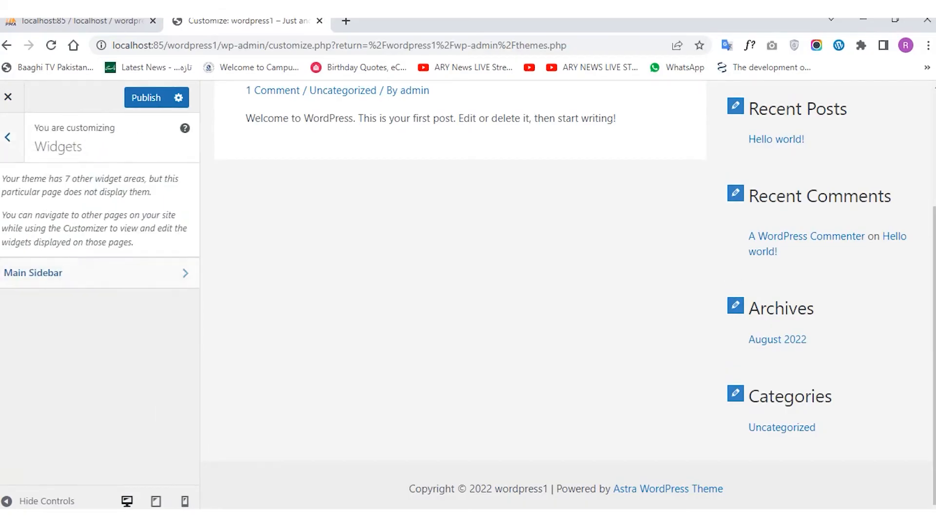
pyautogui.click(8, 138)
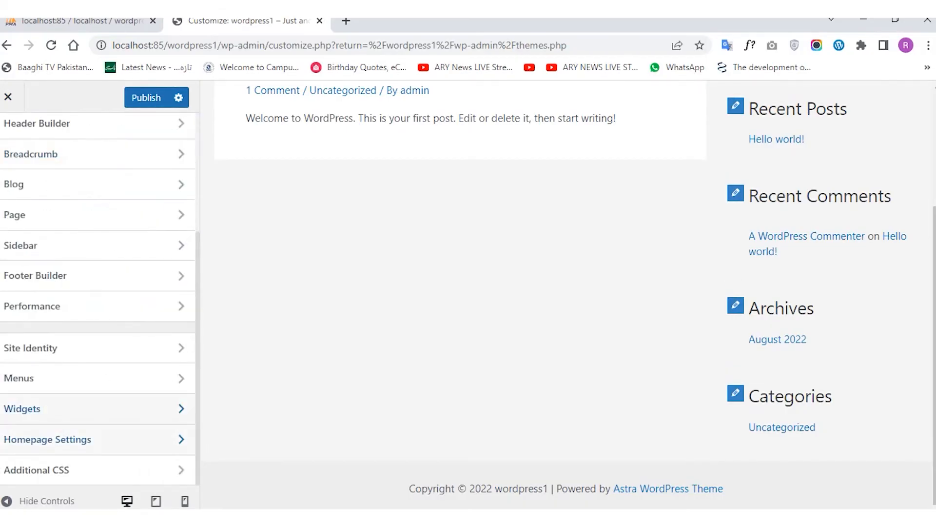
# Set the site's homepage to display a static page, using the Home page.
pyautogui.click(58, 439)
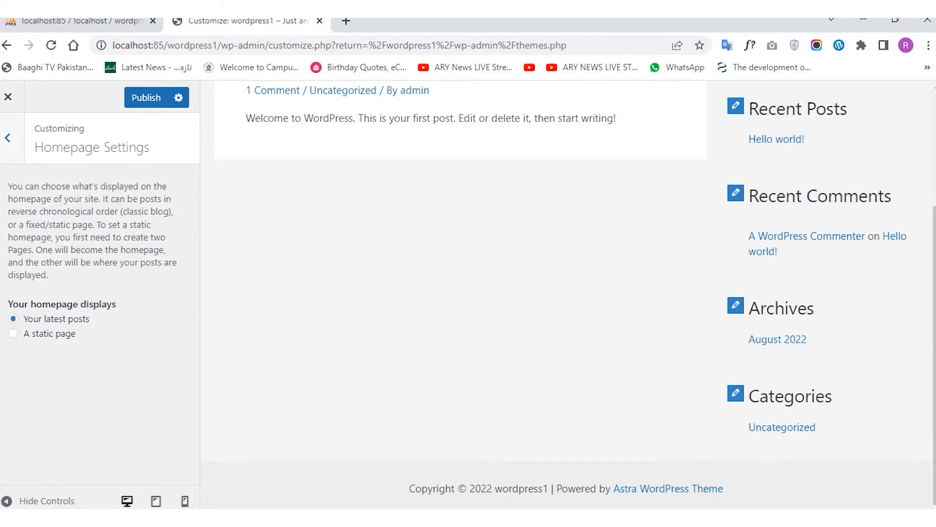
pyautogui.click(13, 333)
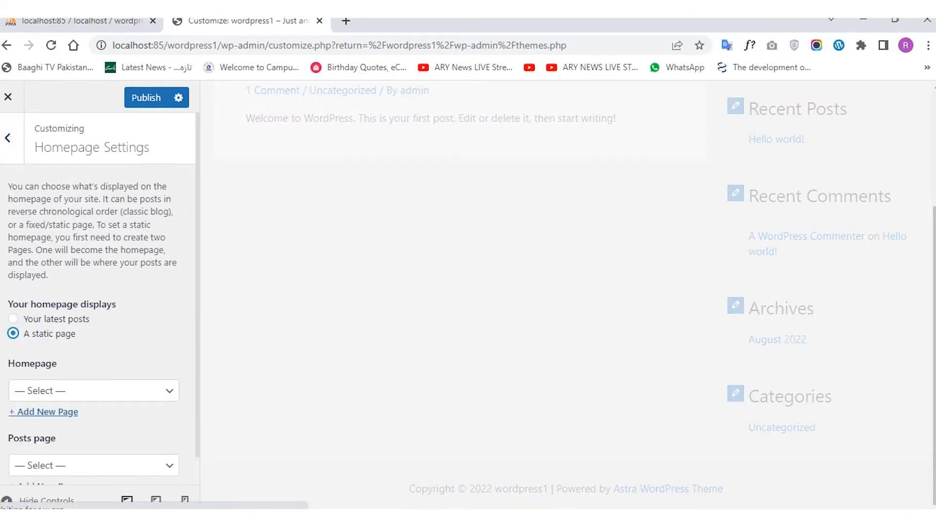
pyautogui.click(94, 391)
pyautogui.click(29, 424)
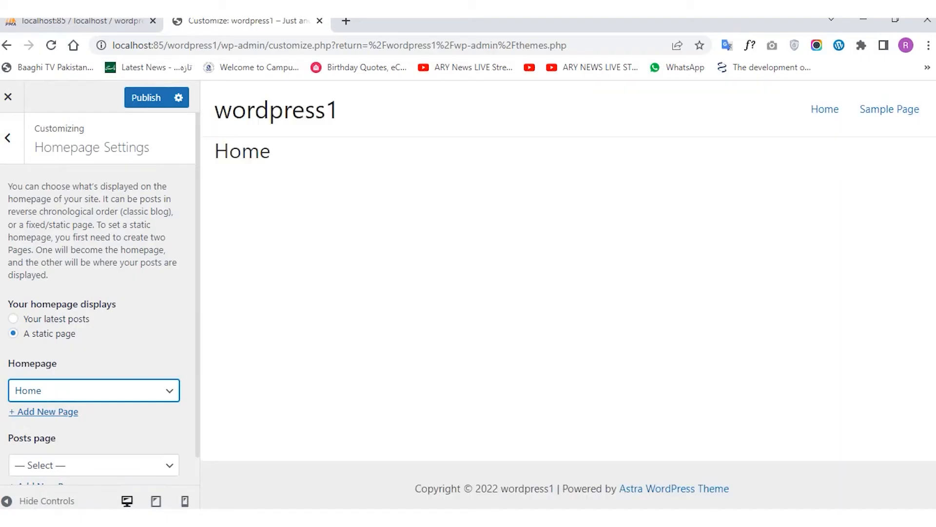
pyautogui.click(7, 138)
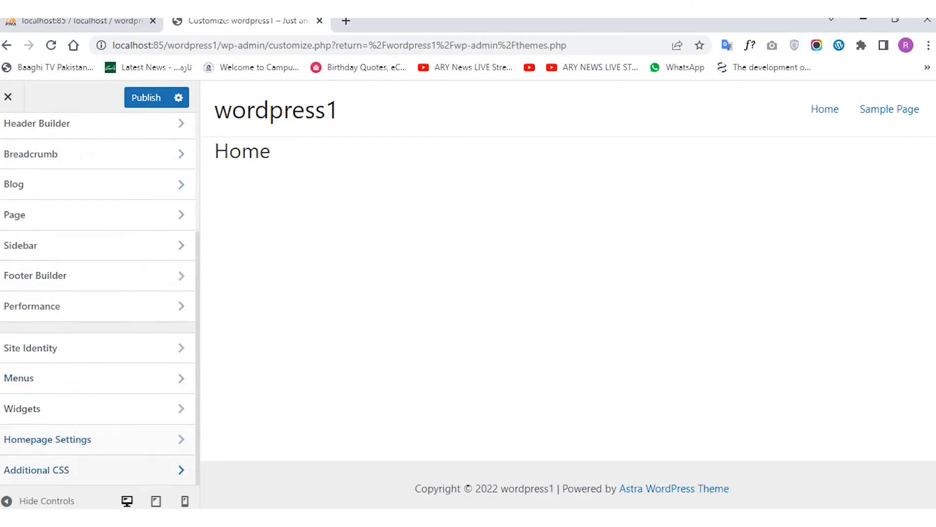
# Look over the Additional CSS section, publish the customizer changes and exit the customizer.
pyautogui.click(37, 469)
pyautogui.scroll(-1, 98, 293)
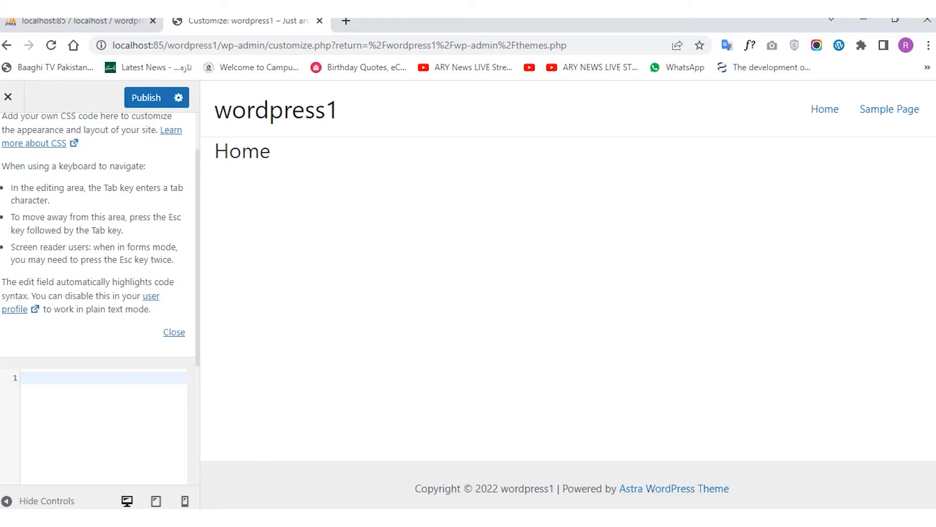
pyautogui.click(146, 98)
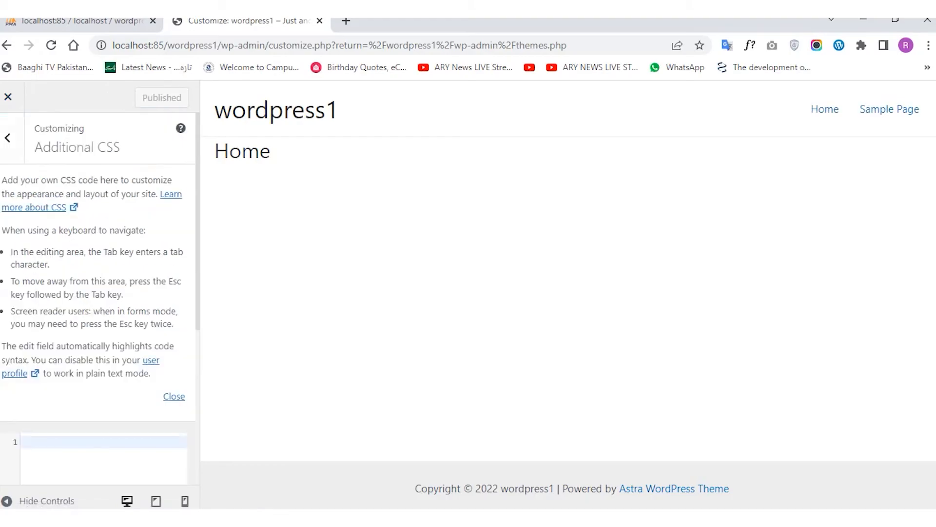
pyautogui.click(8, 138)
pyautogui.scroll(3, 59, 185)
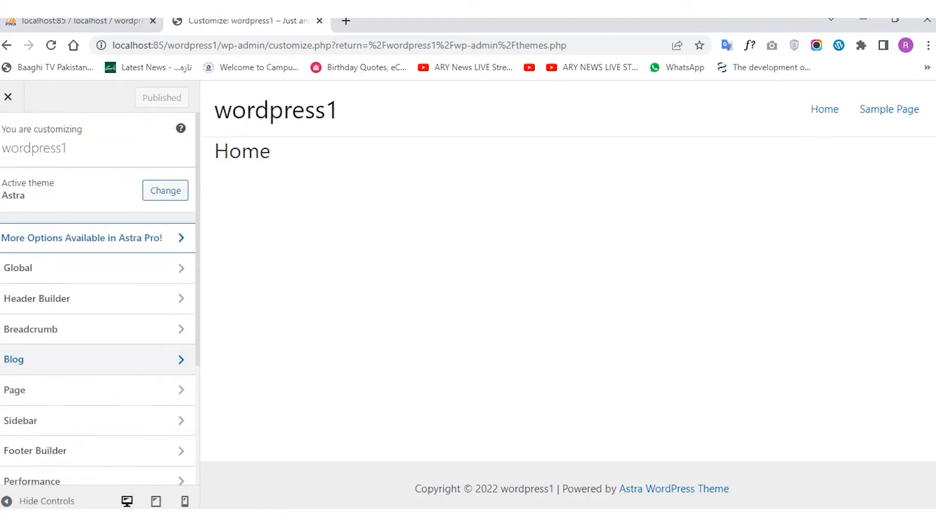
pyautogui.click(8, 96)
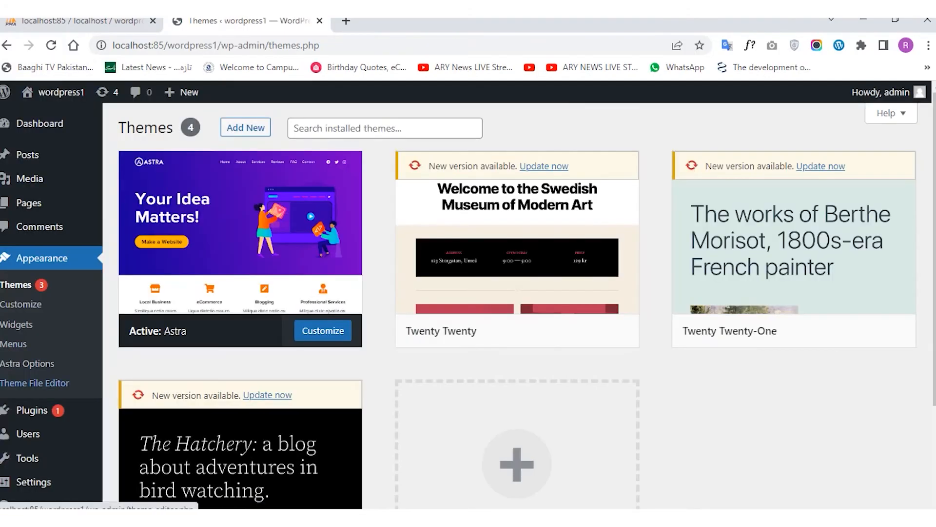
# Search the plugin directory for "starter", then install and activate the Starter Templates plugin by Brainstorm Force.
pyautogui.scroll(-1, 34, 382)
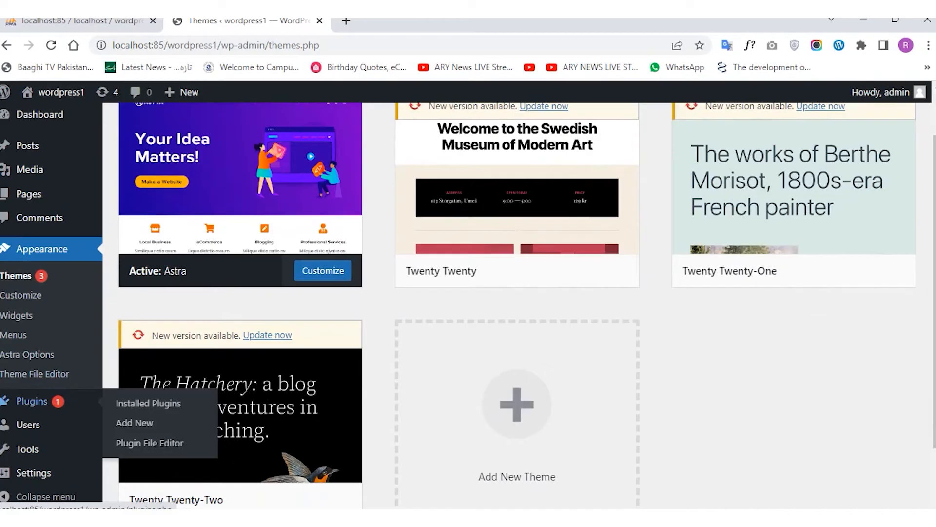
pyautogui.click(32, 400)
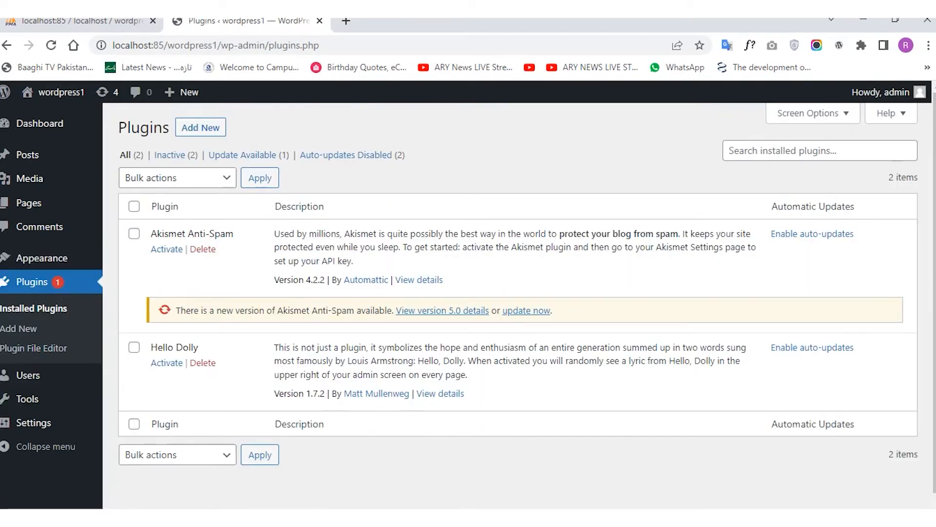
pyautogui.click(201, 127)
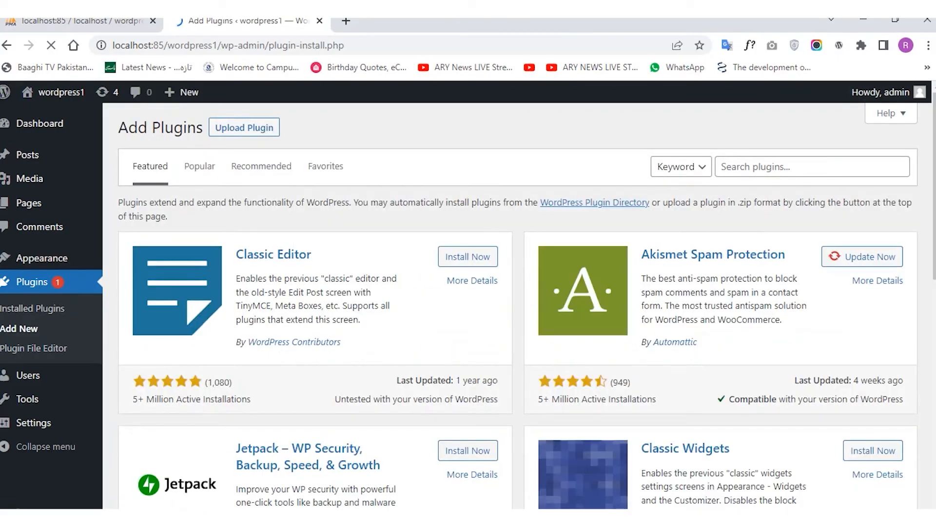
pyautogui.click(803, 167)
pyautogui.write('start')
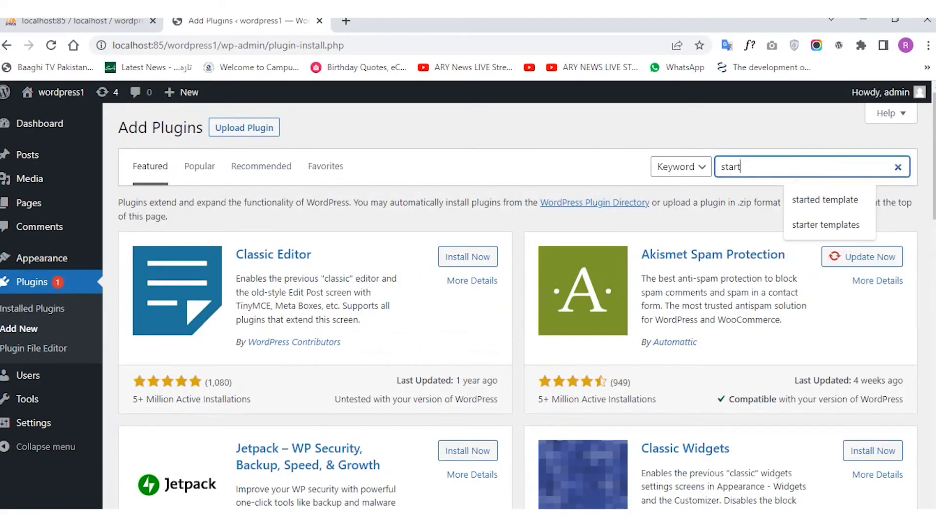
pyautogui.write('er')
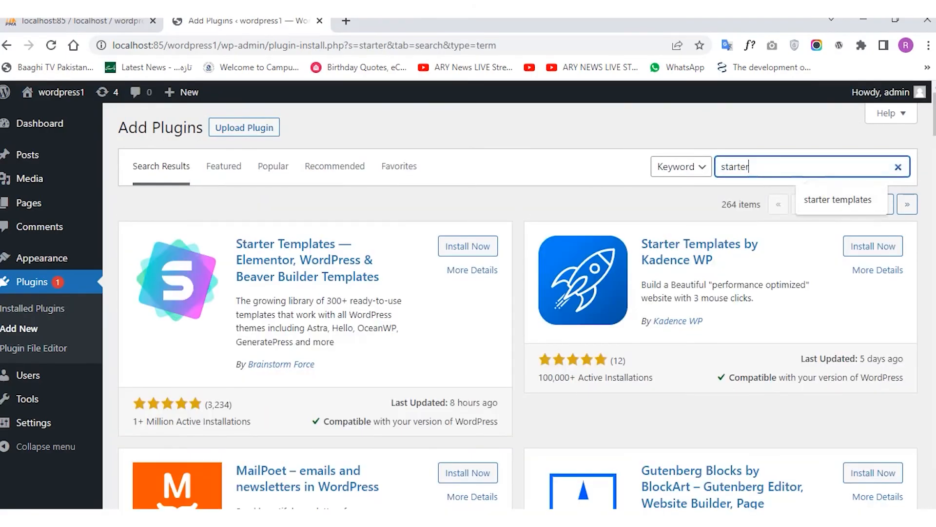
pyautogui.click(467, 245)
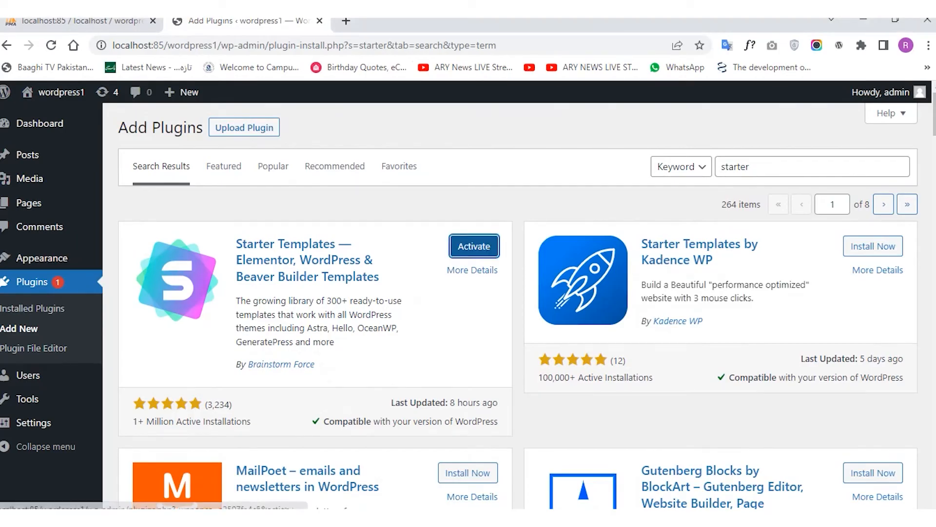
pyautogui.click(474, 246)
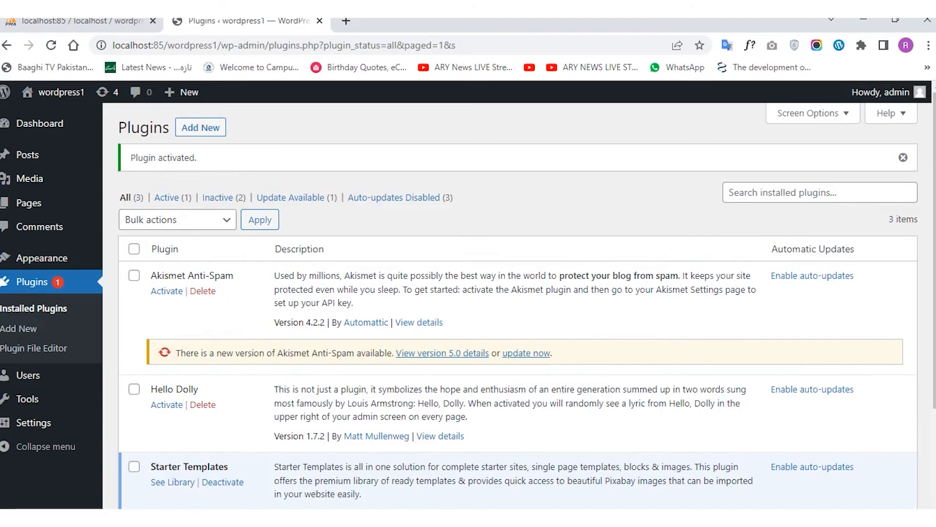
# Search the plugin directory for "elementor", then install and activate Elementor Website Builder.
pyautogui.click(201, 127)
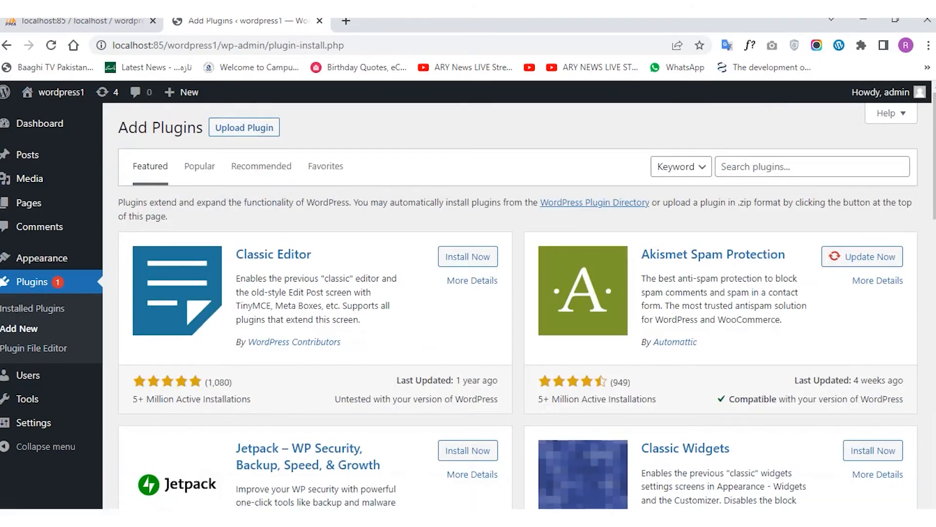
pyautogui.click(812, 167)
pyautogui.write('ele')
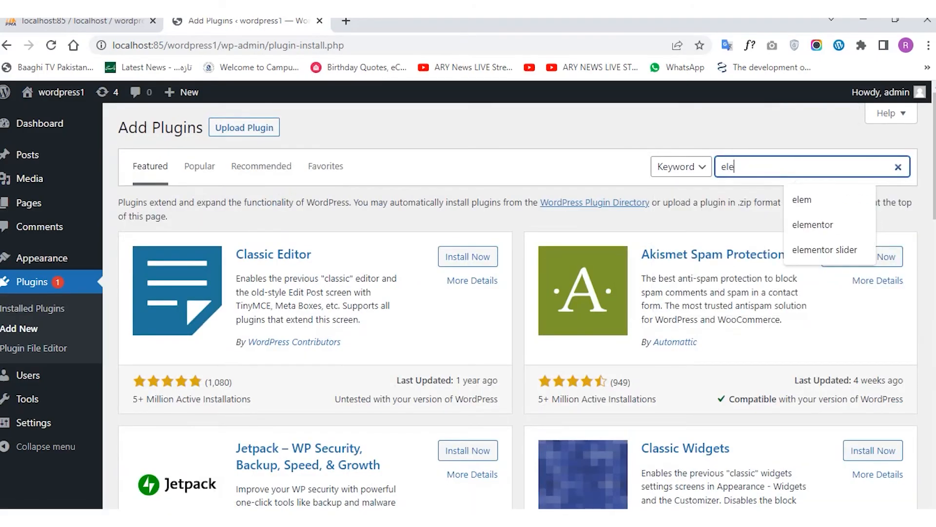
pyautogui.write('mento')
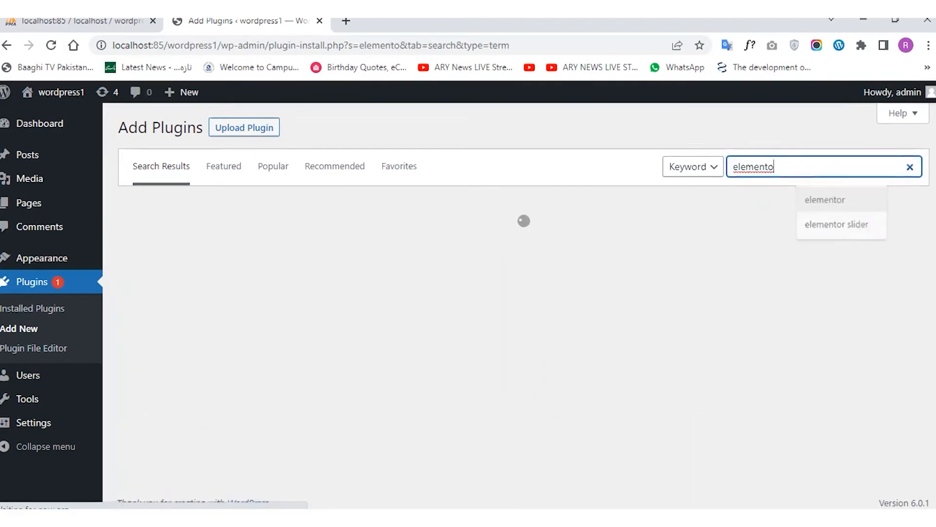
pyautogui.write('r')
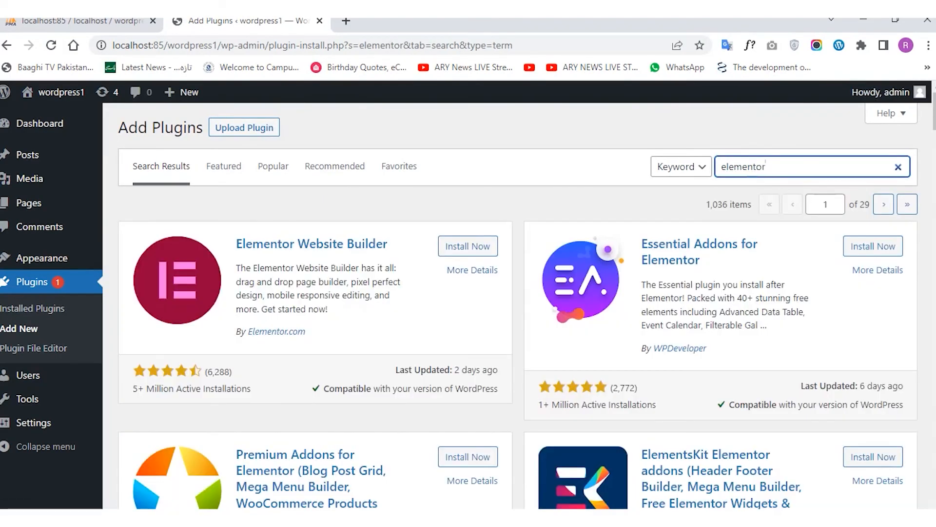
pyautogui.click(461, 245)
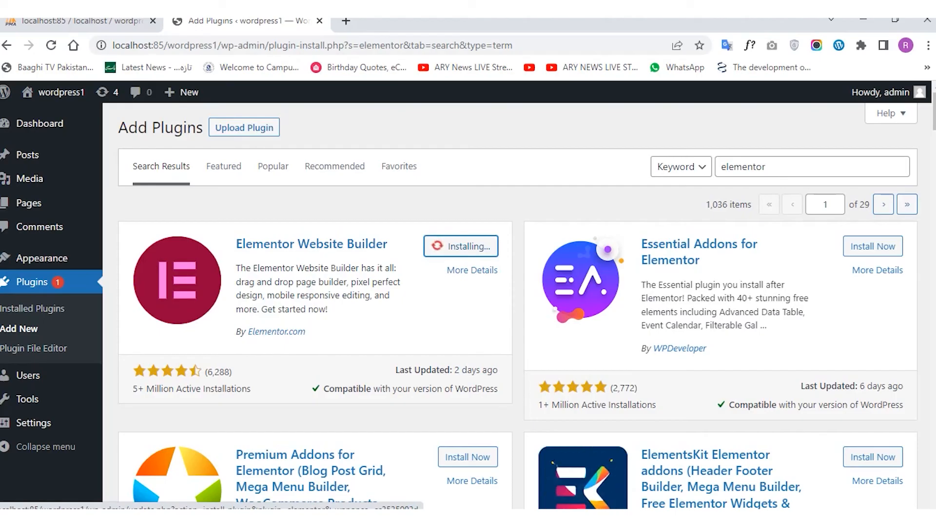
pyautogui.click(474, 246)
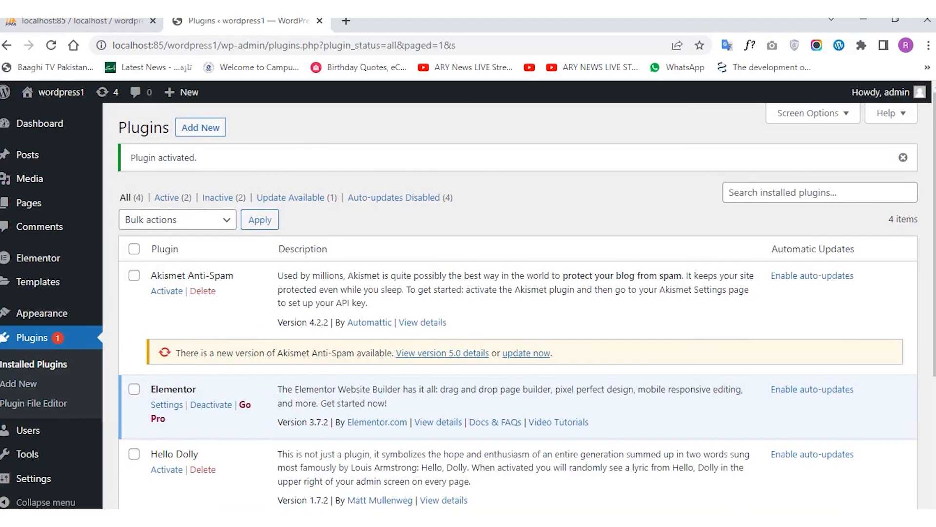
# Open the Starter Templates library from the installed plugins and start building a website with Elementor as the page builder.
pyautogui.scroll(-3, 517, 302)
pyautogui.scroll(-1, 517, 302)
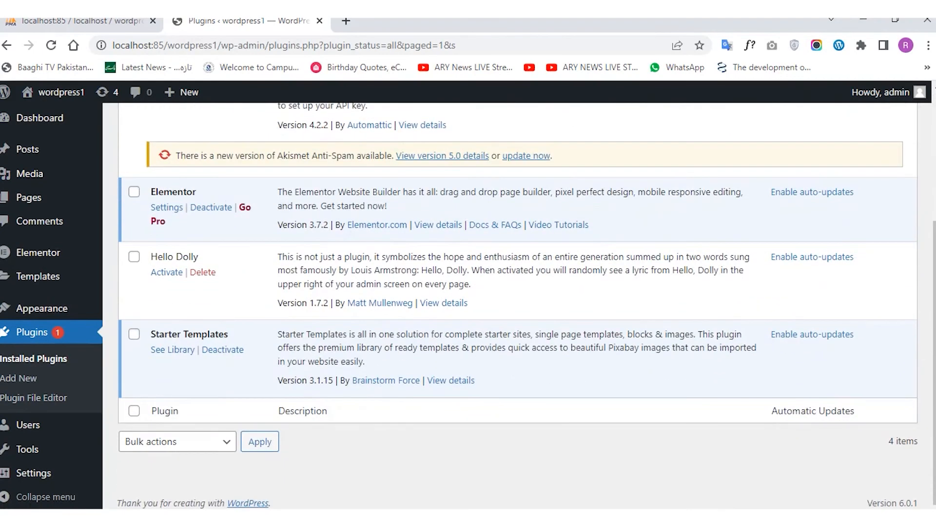
pyautogui.click(172, 349)
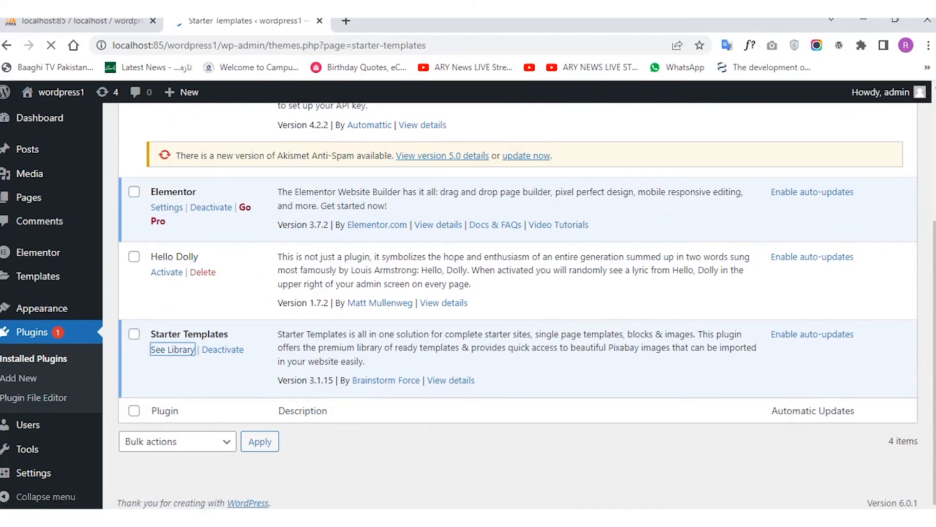
pyautogui.scroll(-4, 457, 405)
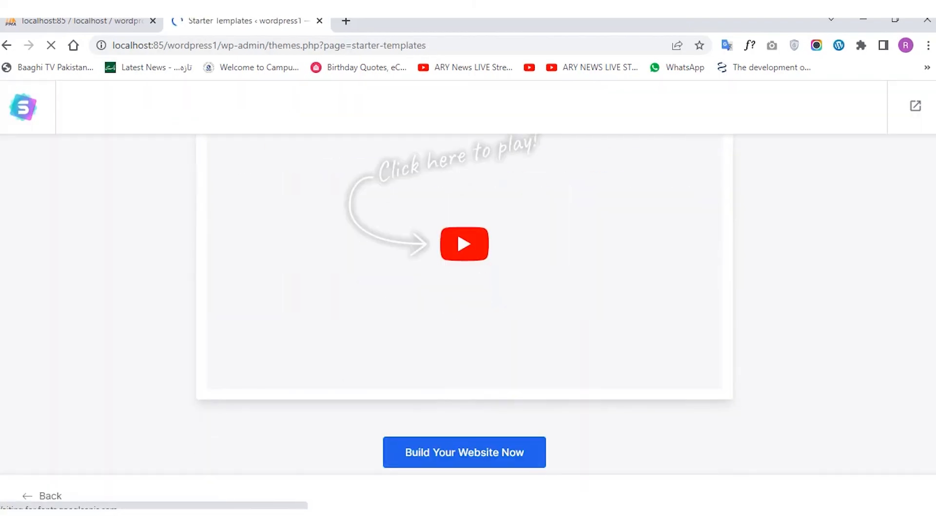
pyautogui.click(464, 449)
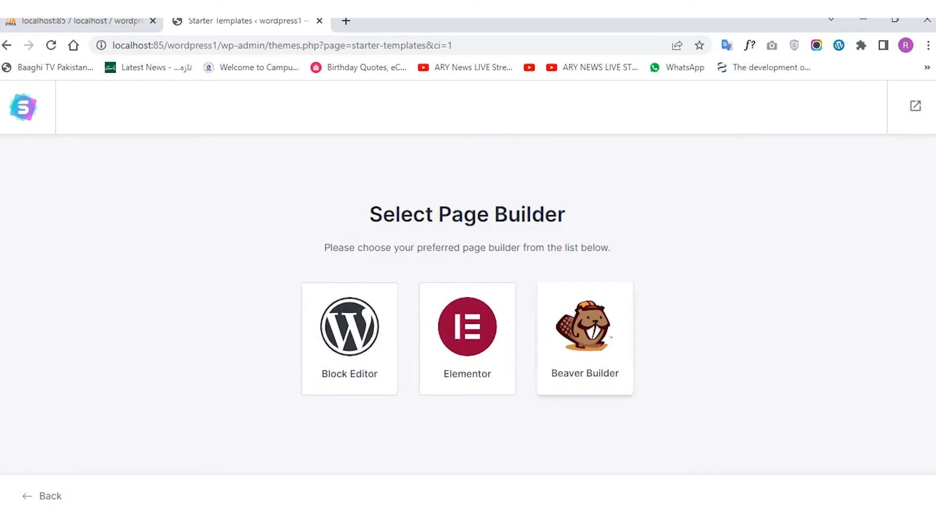
pyautogui.click(467, 336)
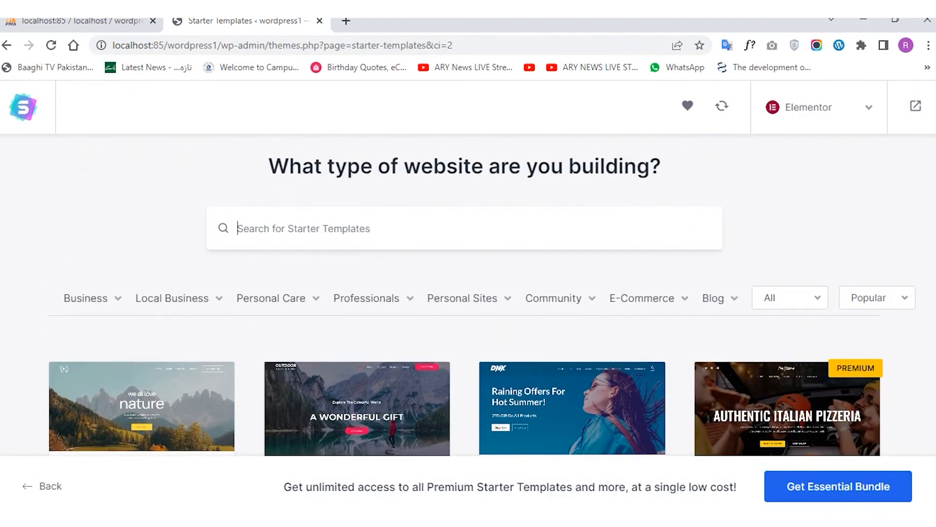
pyautogui.moveTo(92, 299)
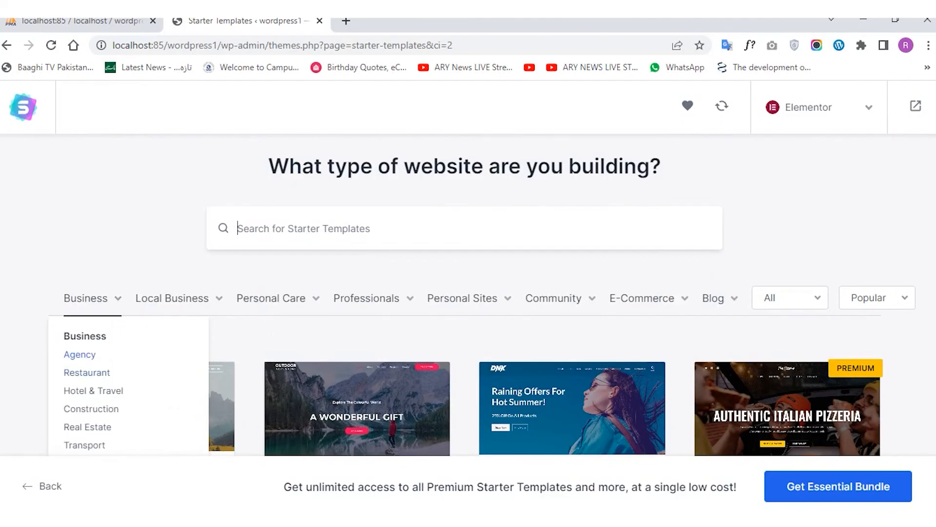
# Filter the starter templates by the Gardening category under Business and look through the matching designs.
pyautogui.scroll(-1, 86, 355)
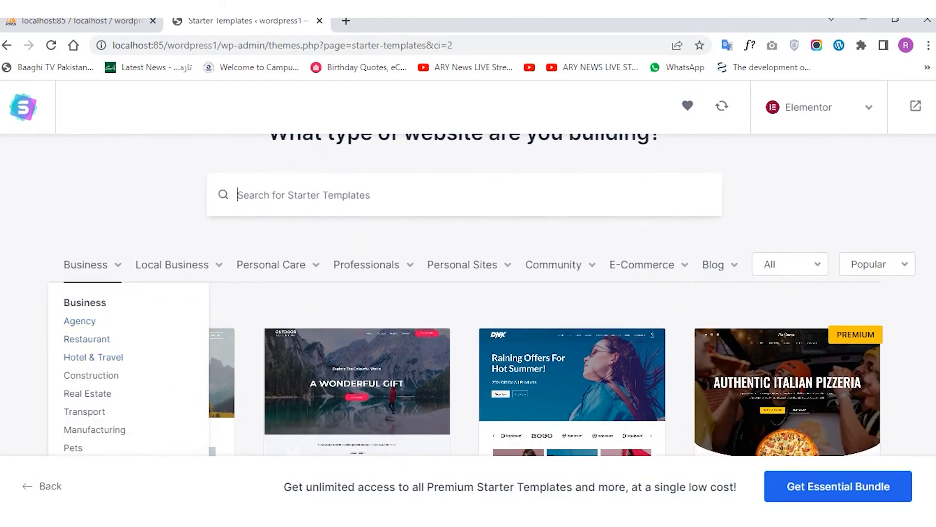
pyautogui.scroll(-1, 92, 347)
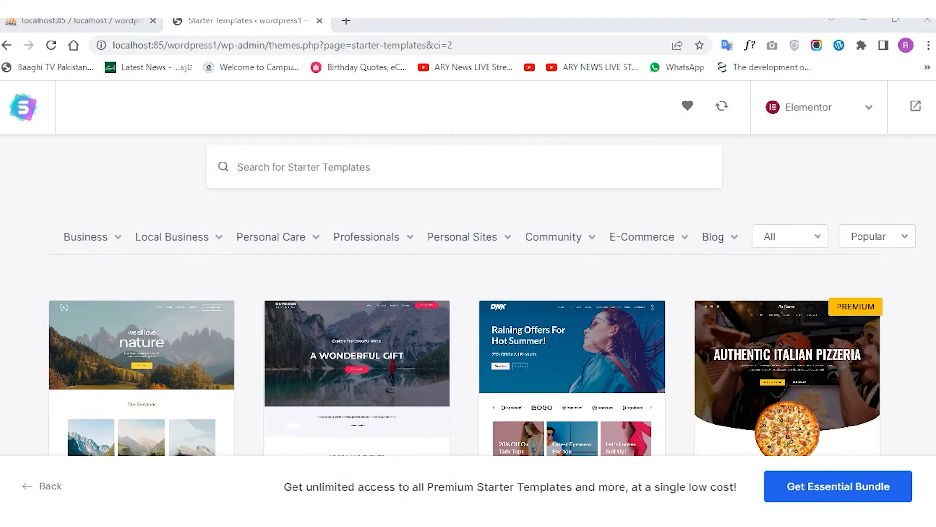
pyautogui.moveTo(92, 237)
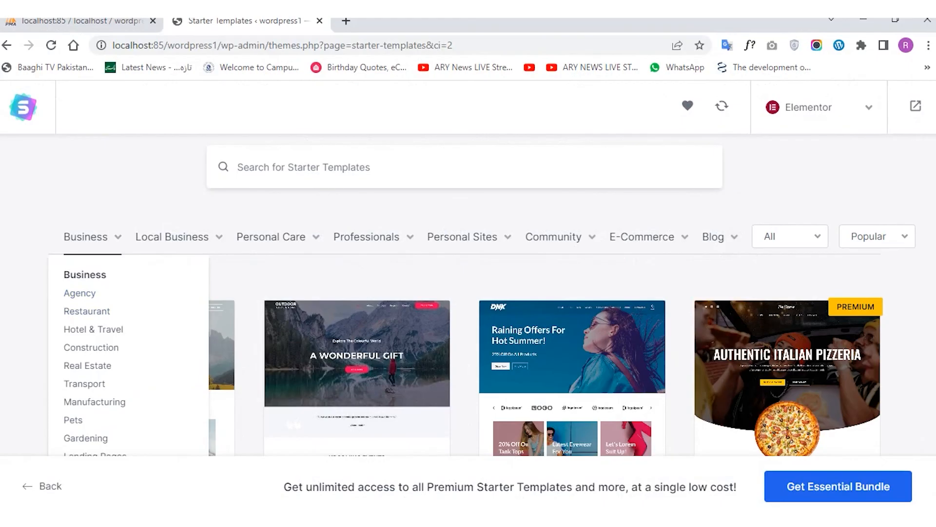
pyautogui.scroll(-3, 468, 293)
pyautogui.scroll(2, 468, 292)
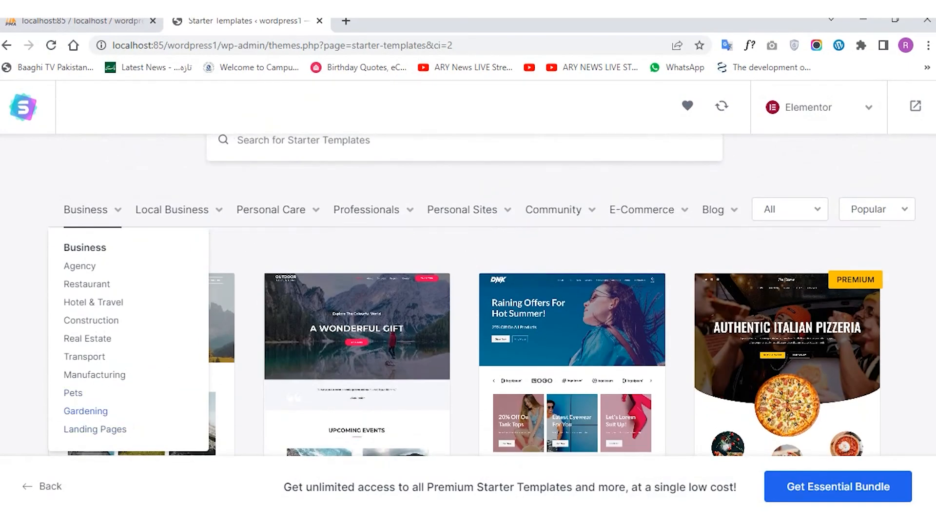
pyautogui.click(86, 410)
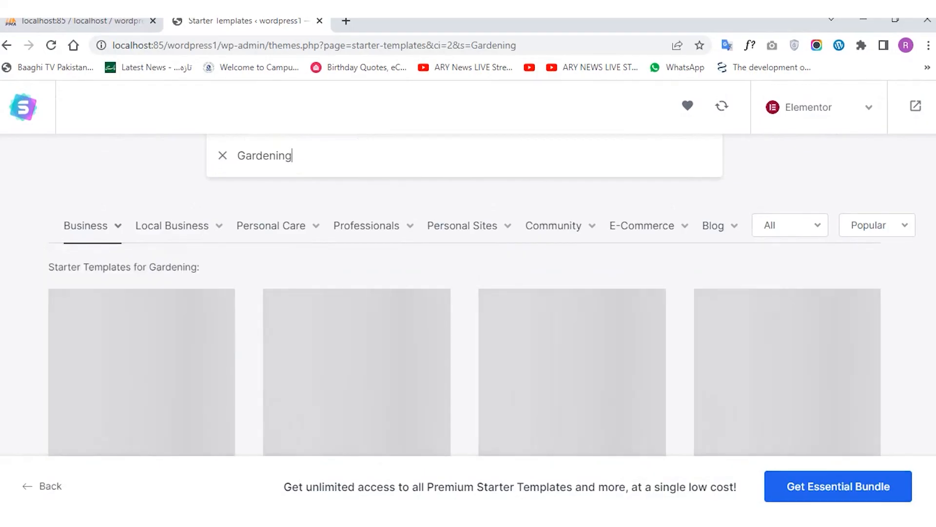
pyautogui.scroll(-2, 357, 312)
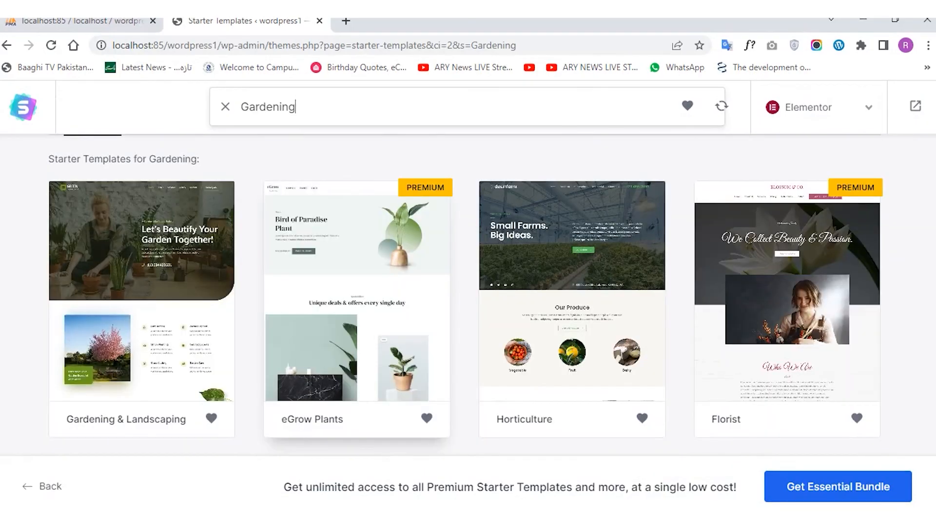
pyautogui.scroll(-1, 356, 292)
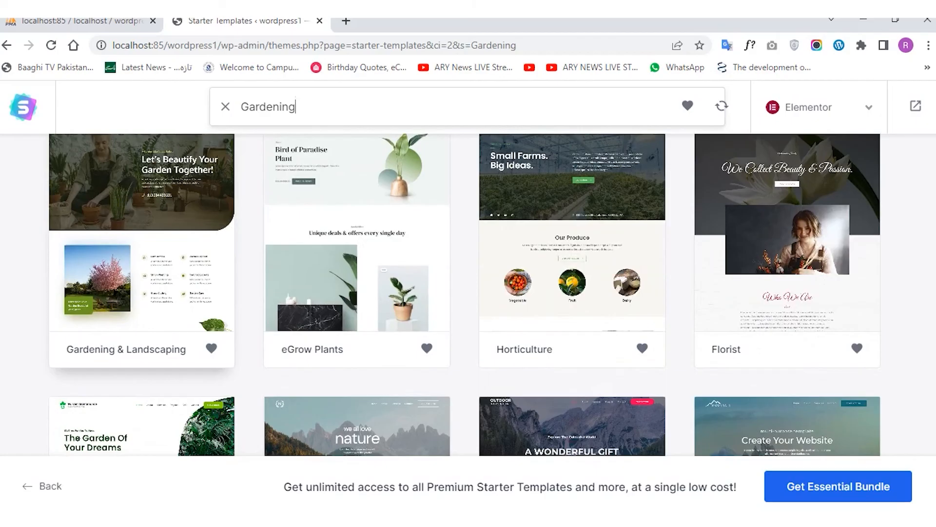
pyautogui.scroll(4, 468, 293)
pyautogui.scroll(-1, 468, 293)
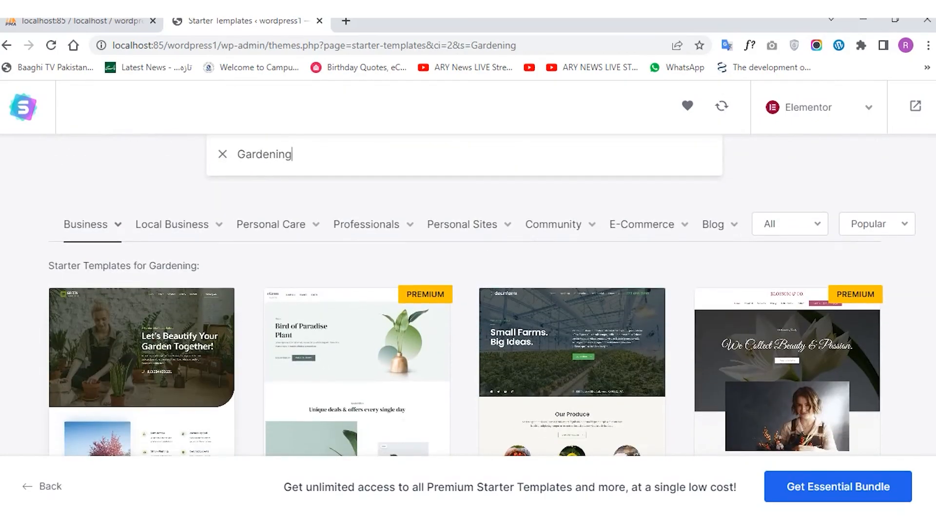
pyautogui.scroll(-2, 468, 293)
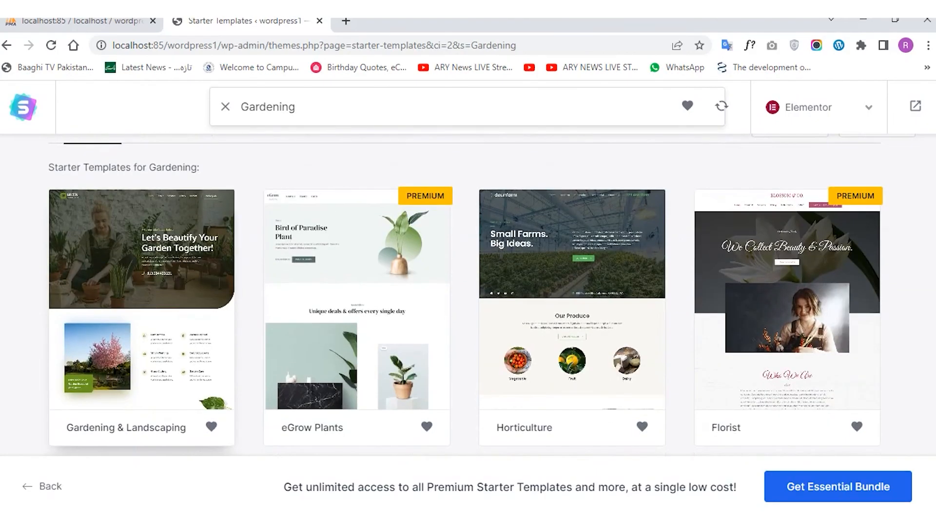
# Filter the starter templates by Transport under Local Business, and open the Transport Services template before returning to the list.
pyautogui.scroll(3, 176, 317)
pyautogui.scroll(-2, 151, 354)
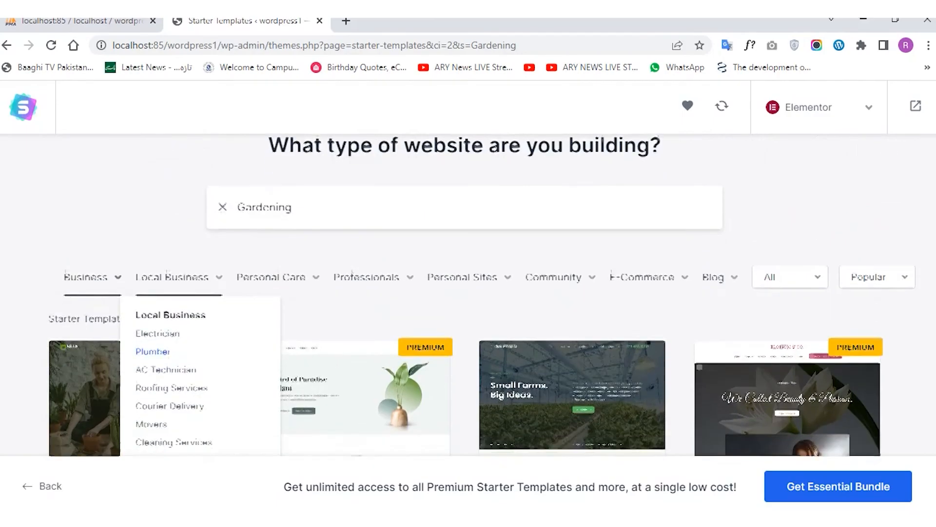
pyautogui.scroll(-2, 151, 354)
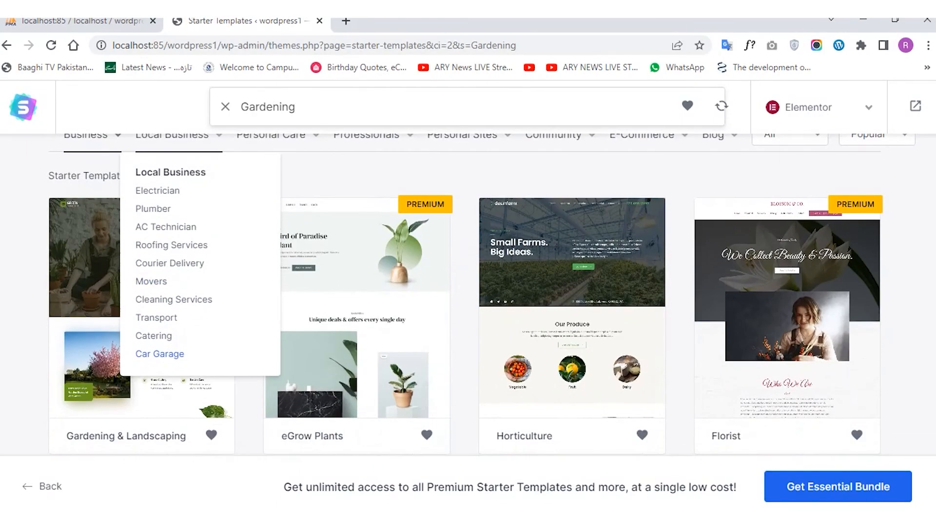
pyautogui.click(157, 318)
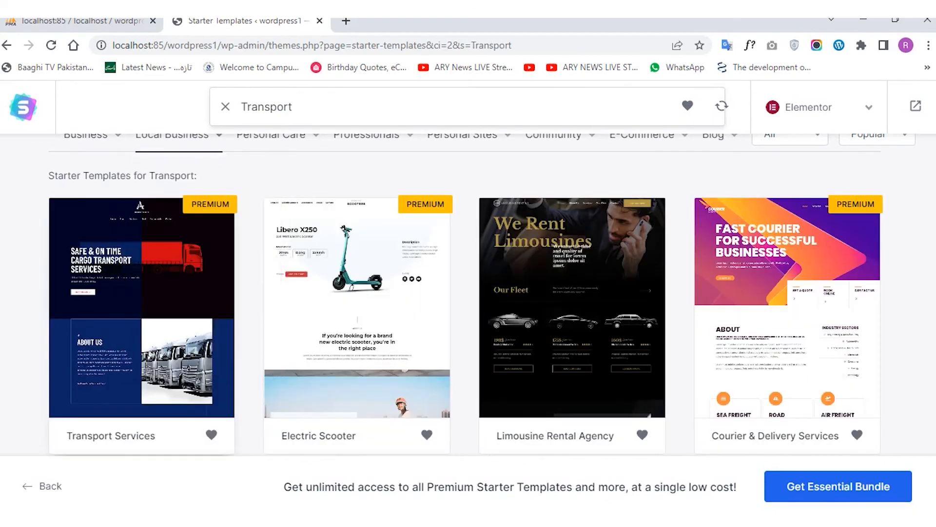
pyautogui.click(147, 314)
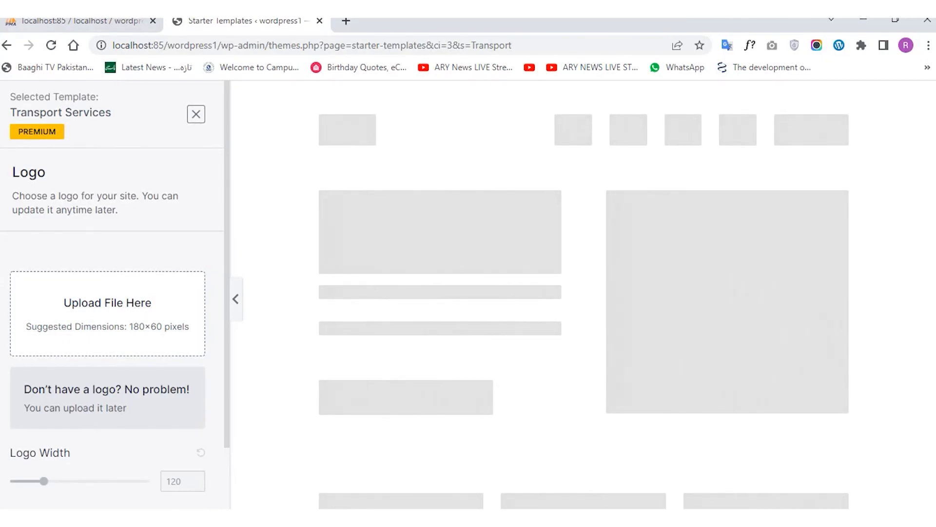
pyautogui.click(7, 45)
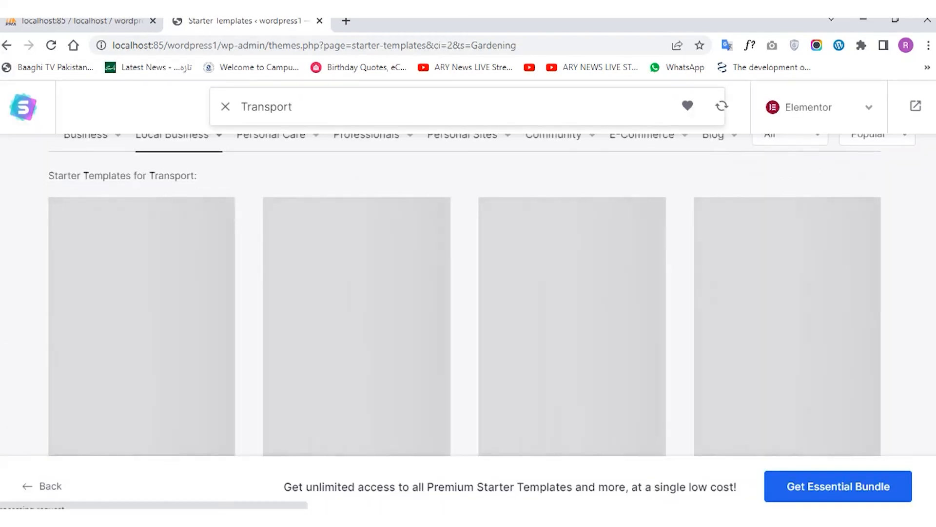
# Browse further through the Transport templates and select the free Mountain template.
pyautogui.scroll(-2, 468, 293)
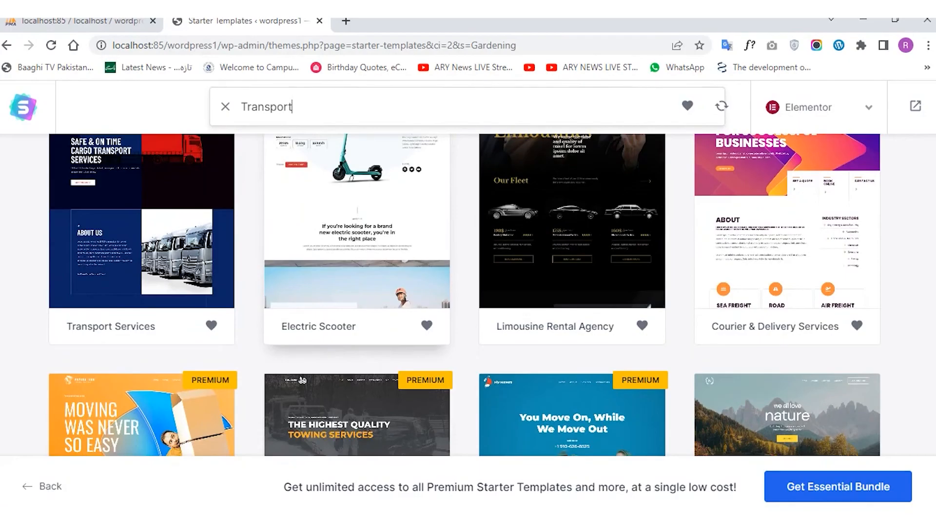
pyautogui.scroll(2, 303, 379)
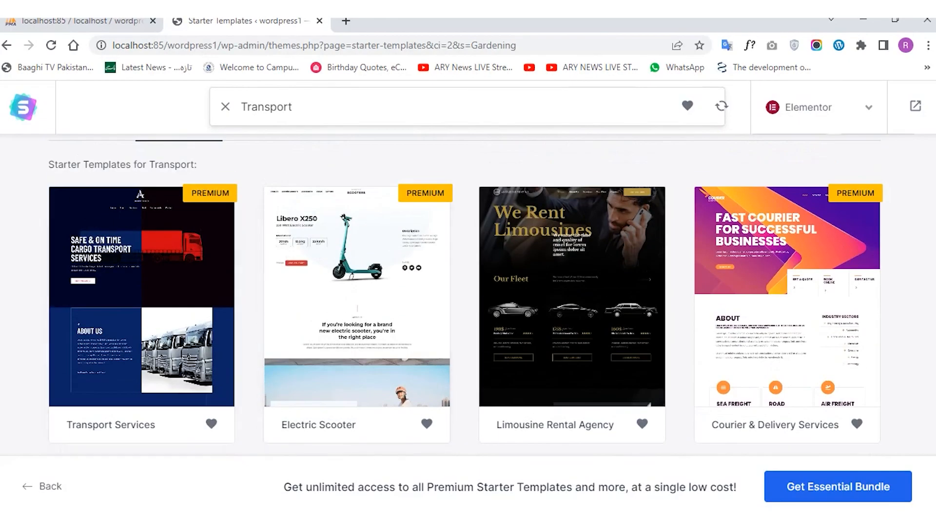
pyautogui.scroll(-5, 468, 293)
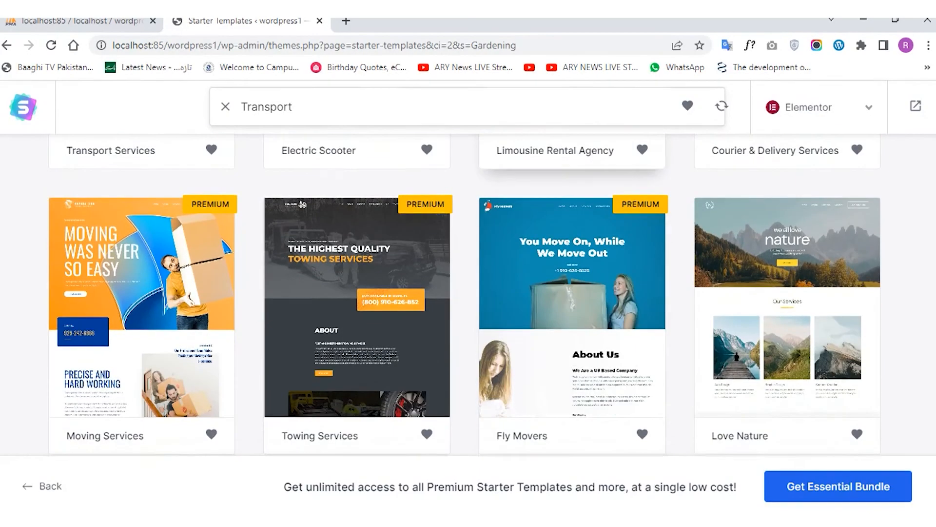
pyautogui.scroll(-5, 468, 293)
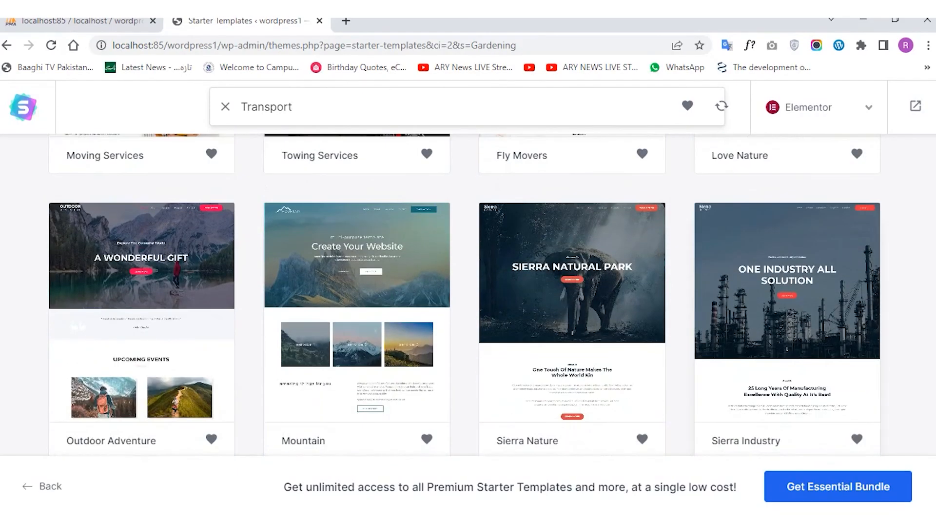
pyautogui.click(357, 312)
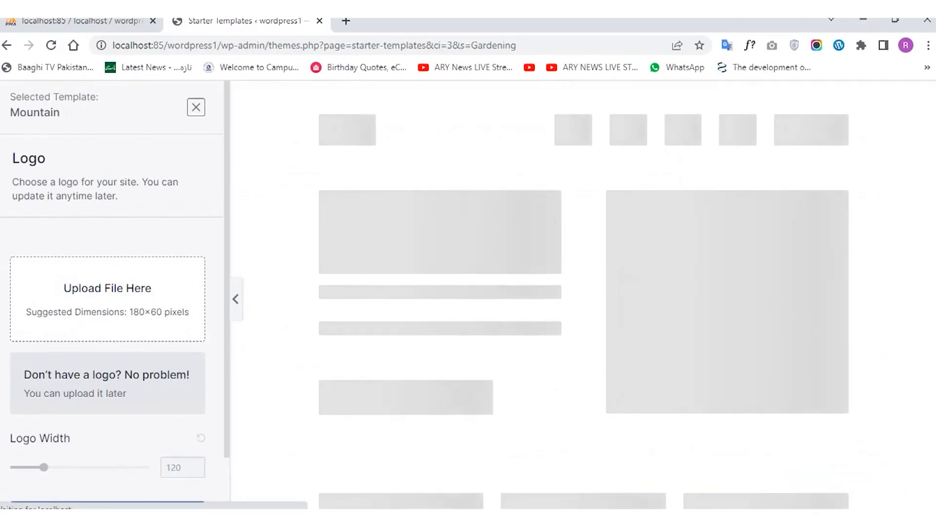